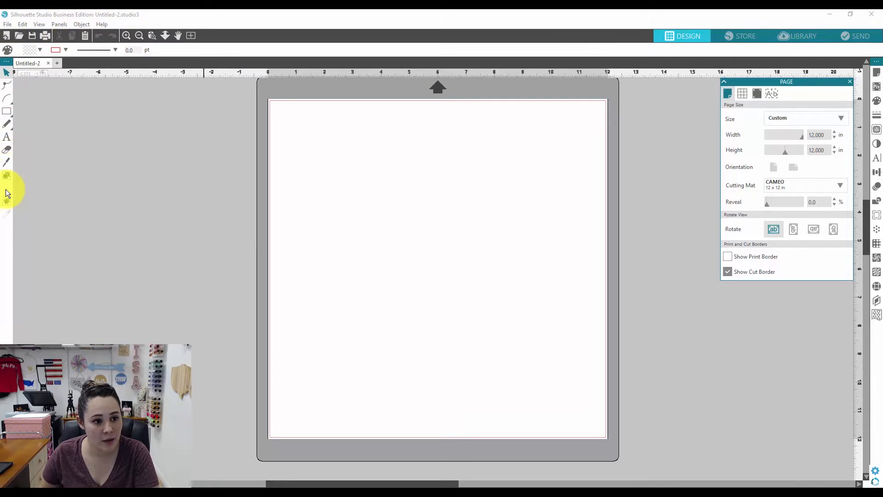
- Draw an arc with a radius of about 2.74 in and a sweep of about 115° in the upper part of the page
mouse_move(8, 100)
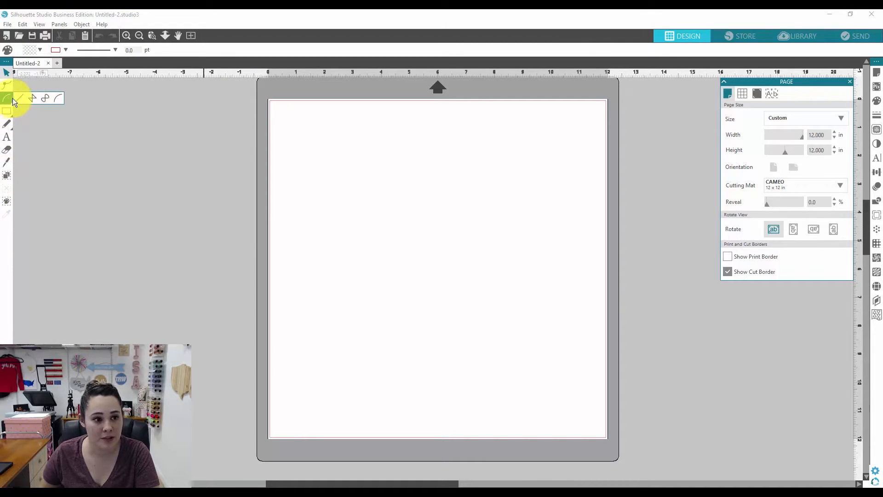
click(56, 98)
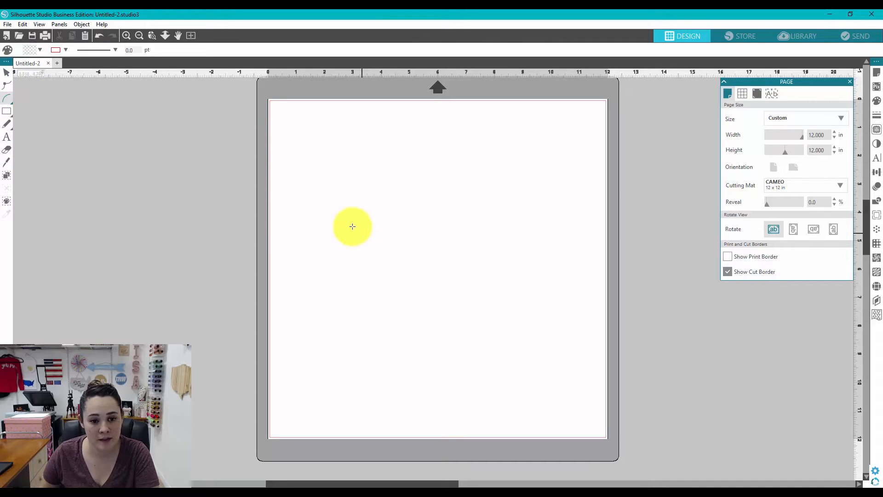
click(383, 247)
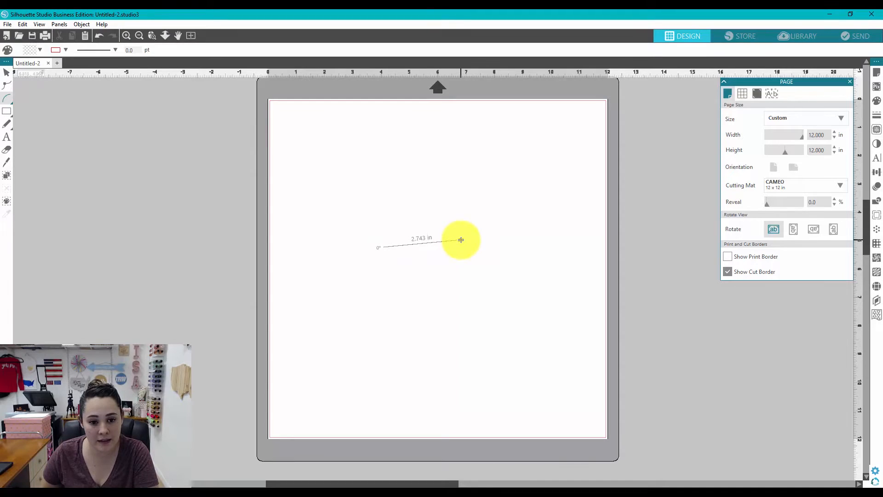
click(461, 238)
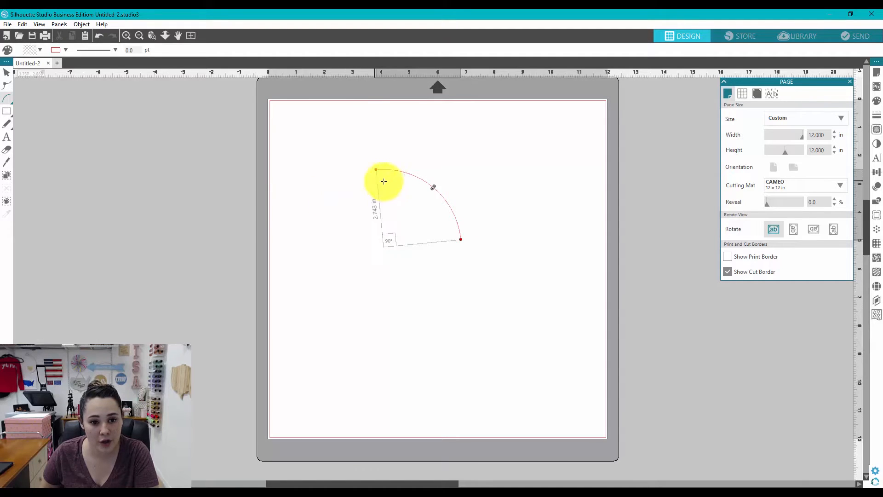
click(351, 192)
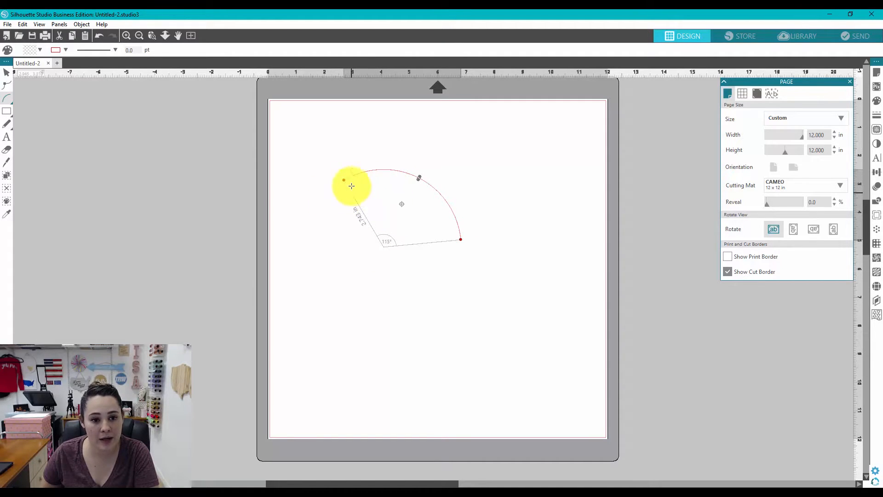
- Scale the arc down proportionally to about 2.91 in wide and 1.75 in high
click(7, 72)
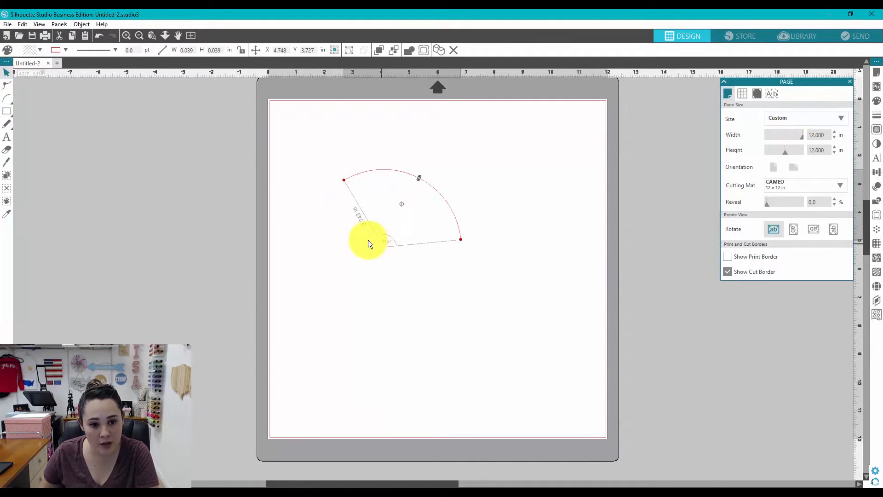
click(384, 244)
click(399, 176)
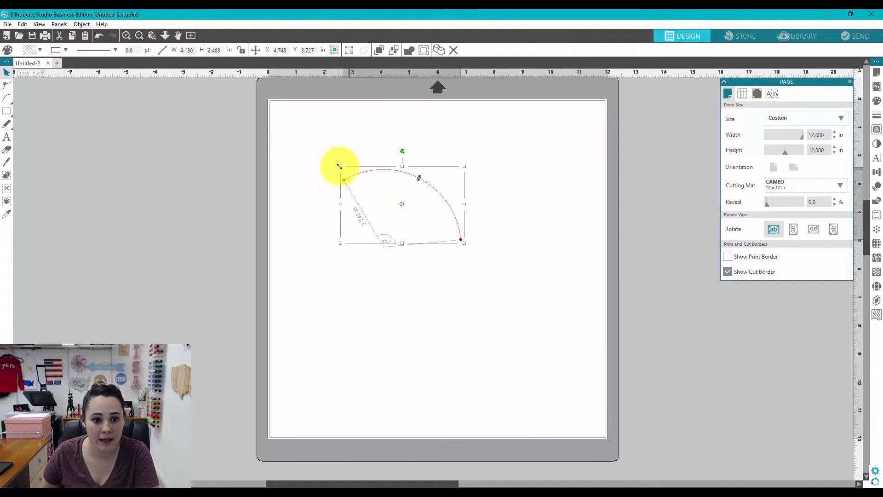
drag(344, 179, 372, 190)
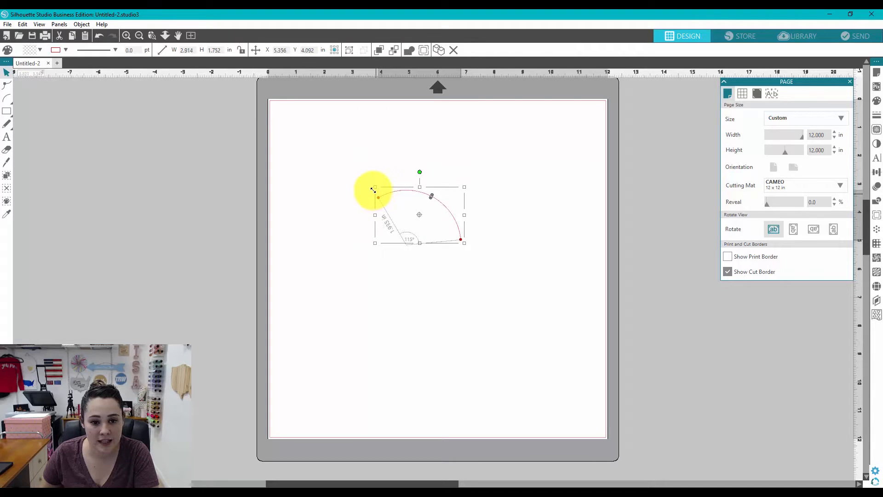
- Rotate the arc so its ends sit nearly level and move it to about X 4.99, Y 5.01 in
drag(430, 195, 443, 183)
key(ctrl+z)
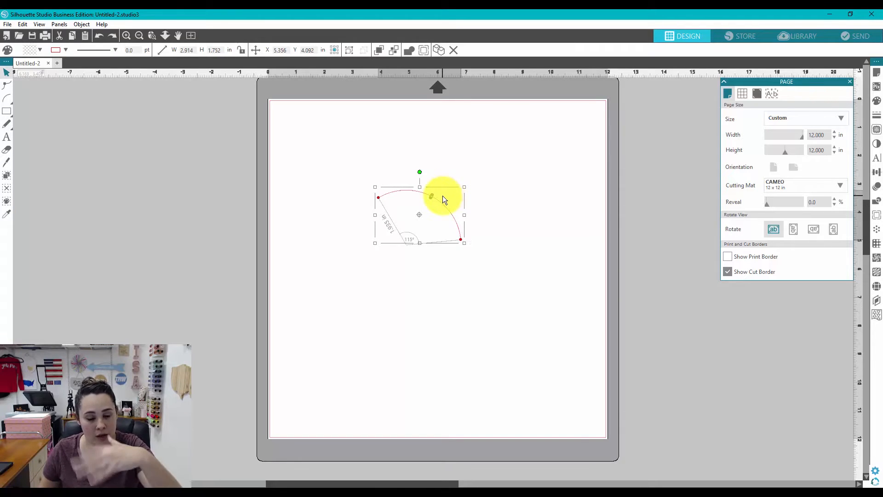
drag(416, 192, 391, 213)
click(422, 171)
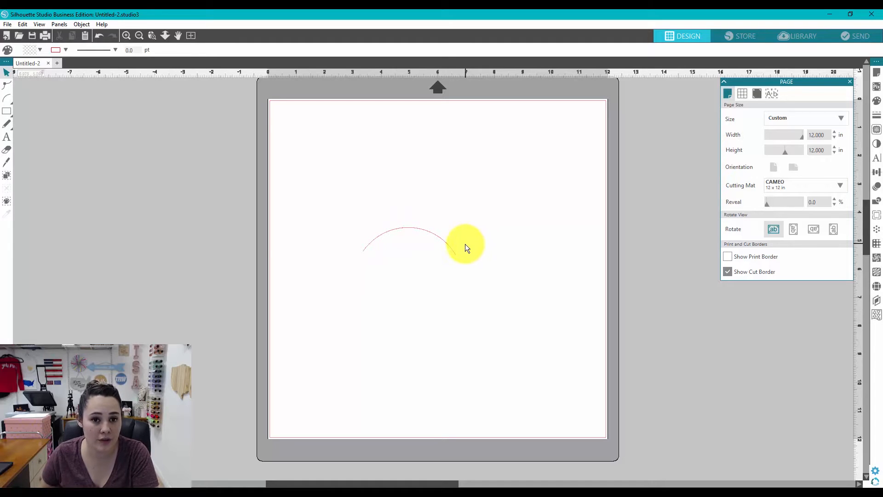
- Duplicate the arc directly over the original and enlarge the copy to about 3.20 × 1.92 in as a second concentric arc
click(412, 229)
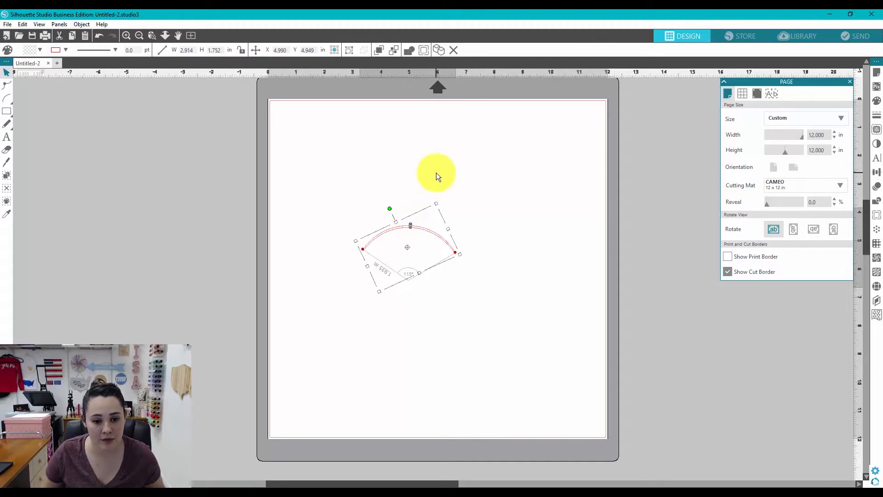
key(Down)
key(Down)
key(Down)
key(Down)
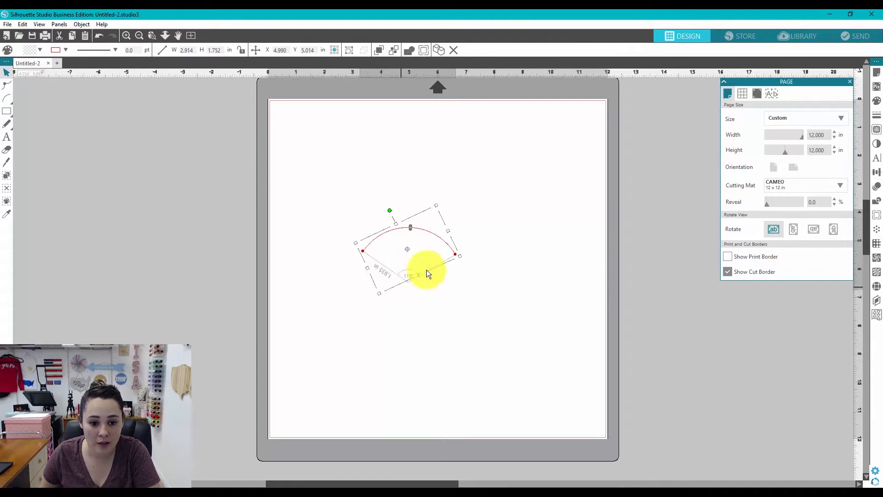
drag(410, 227, 415, 201)
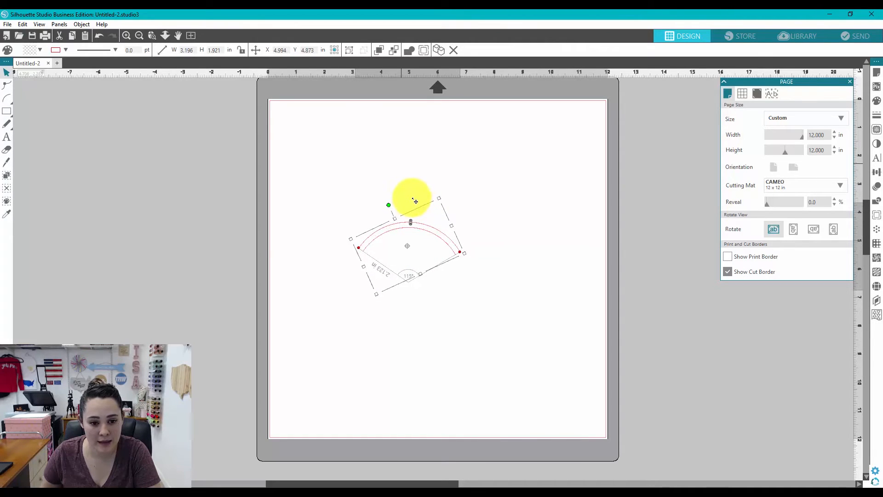
click(413, 172)
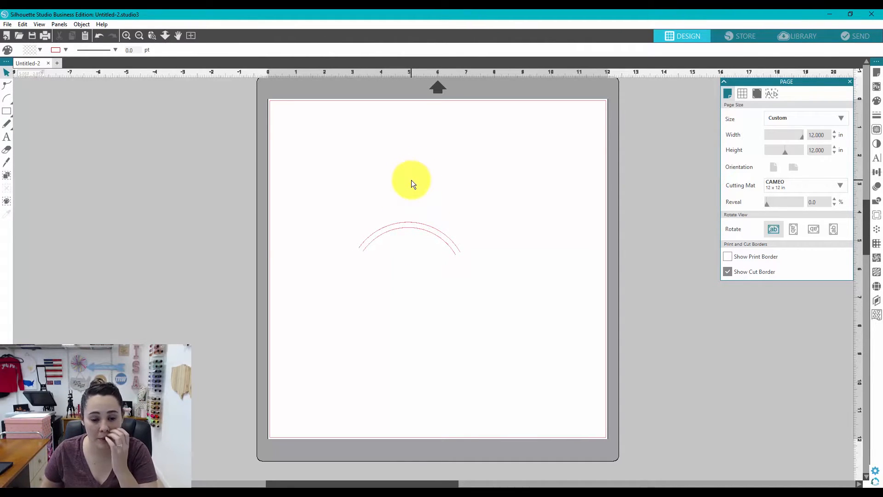
- Add a third and a fourth concentric arc from enlarged copies, about 3.46 × 2.08 in and 3.75 × 2.26 in, evenly spaced outside the others
click(412, 223)
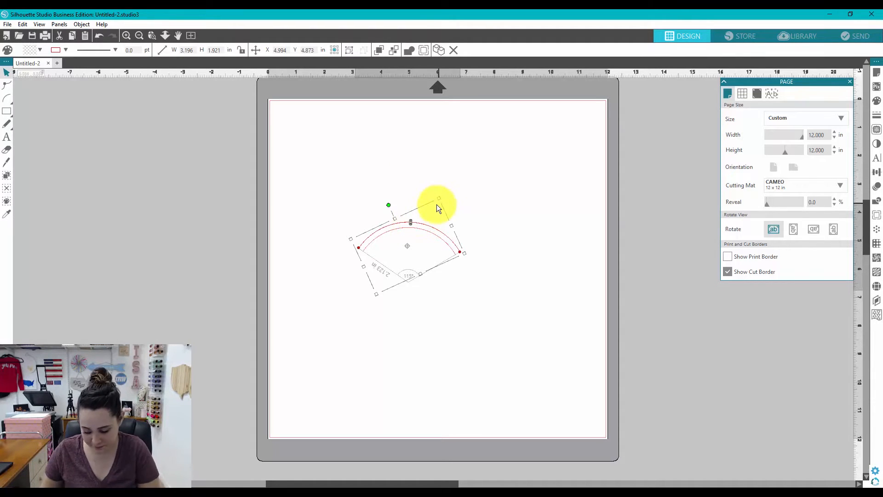
drag(437, 206, 416, 197)
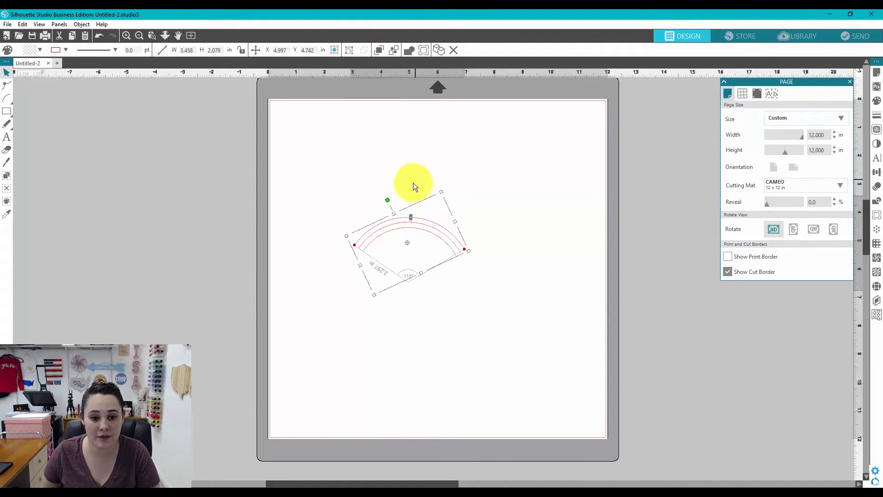
click(411, 189)
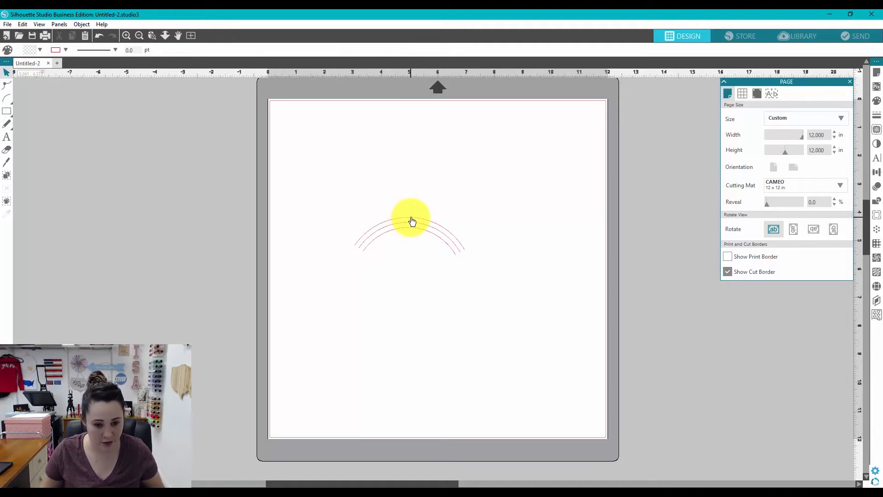
click(412, 221)
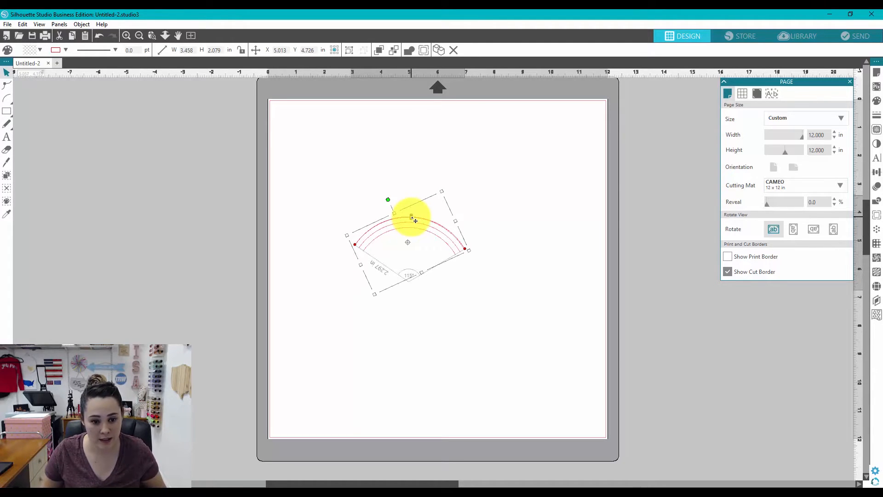
key(Left)
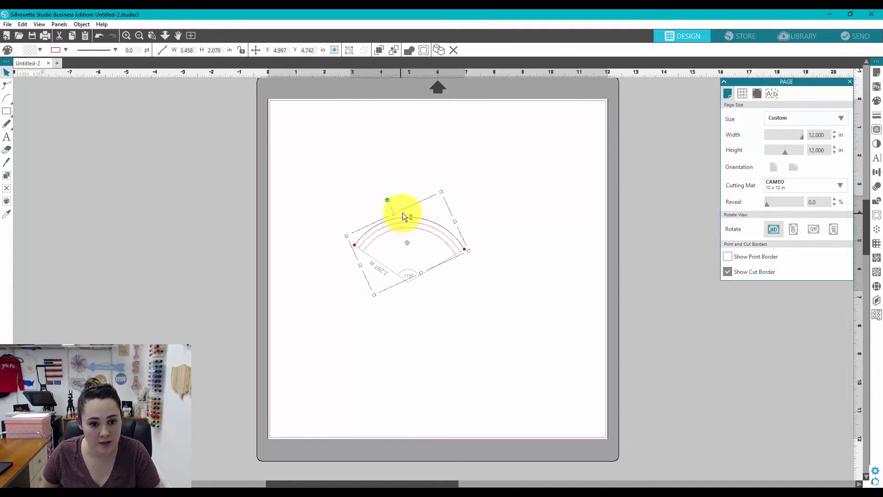
drag(408, 215, 410, 188)
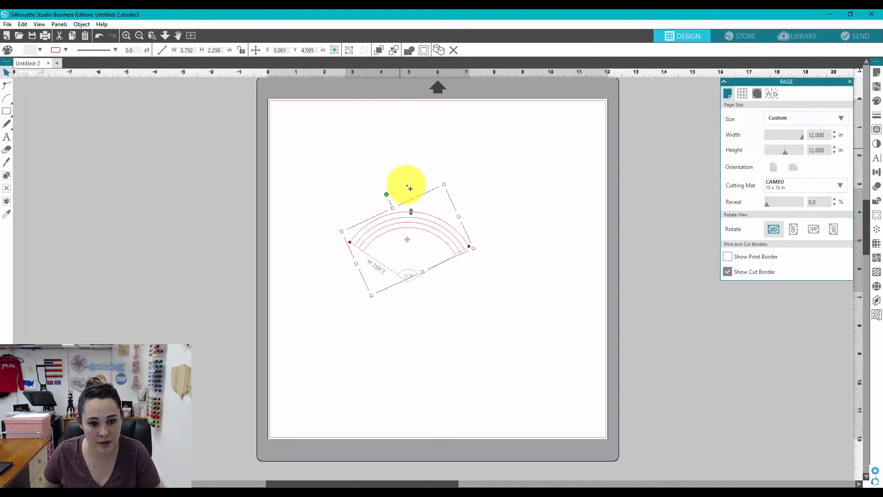
click(410, 192)
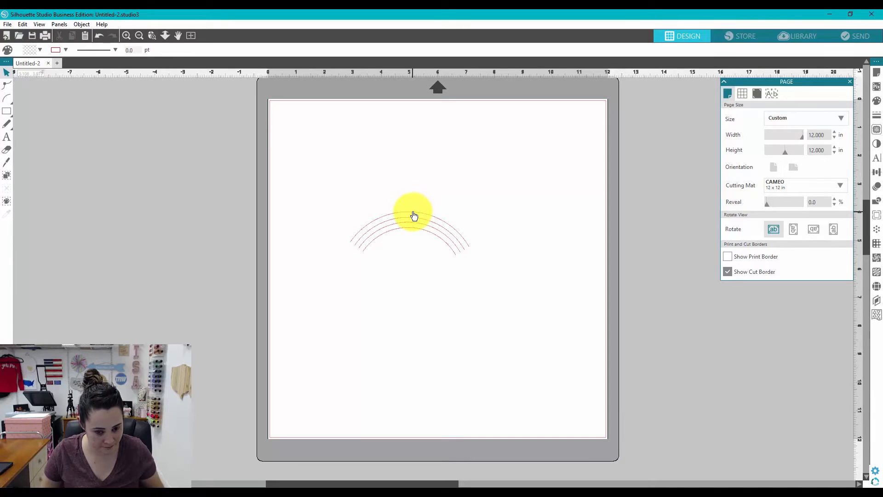
- Add two more evenly spaced outer arcs from enlarged copies, the first about 4.05 × 2.43 in, to make six concentric arcs
click(413, 216)
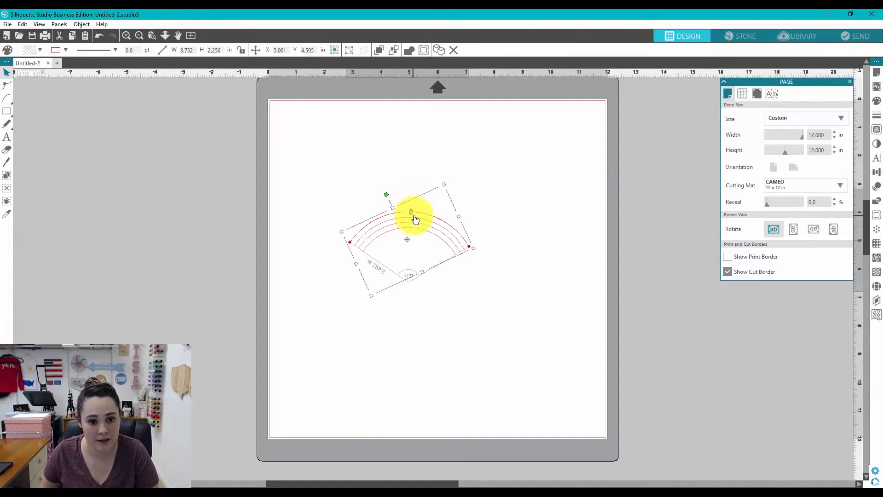
drag(412, 211, 410, 185)
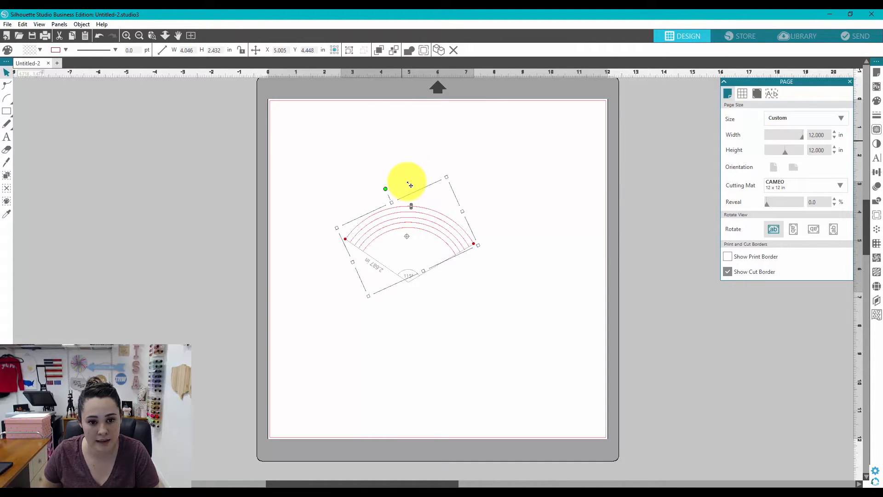
click(407, 183)
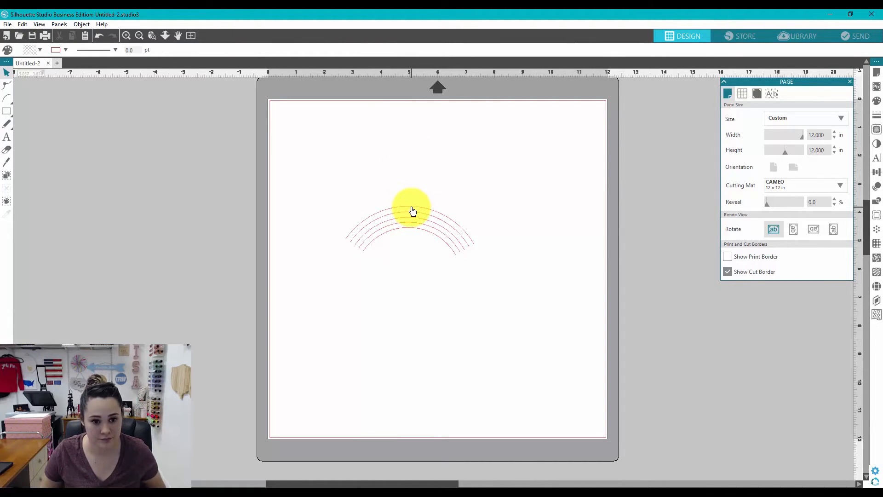
click(413, 211)
drag(408, 205, 415, 178)
click(396, 165)
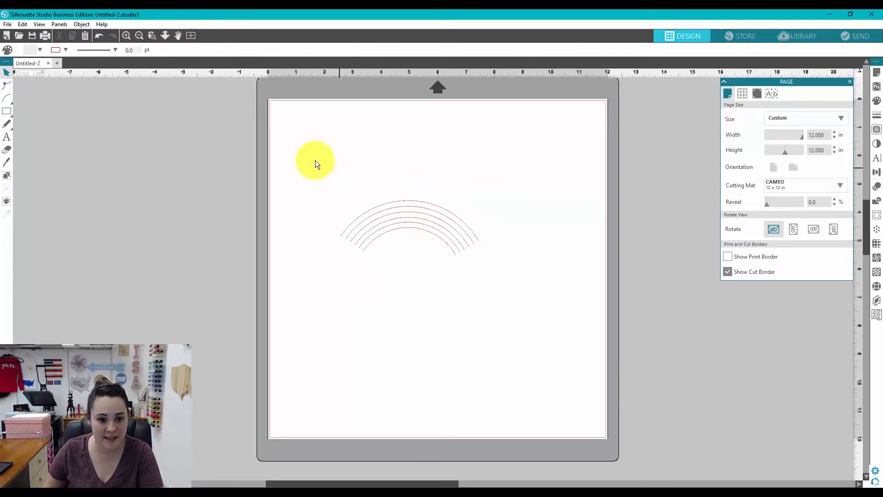
- Scale up all six arcs together until the outermost one is about 5.39 × 3.24 in
drag(315, 160, 480, 300)
drag(481, 256, 508, 285)
click(427, 140)
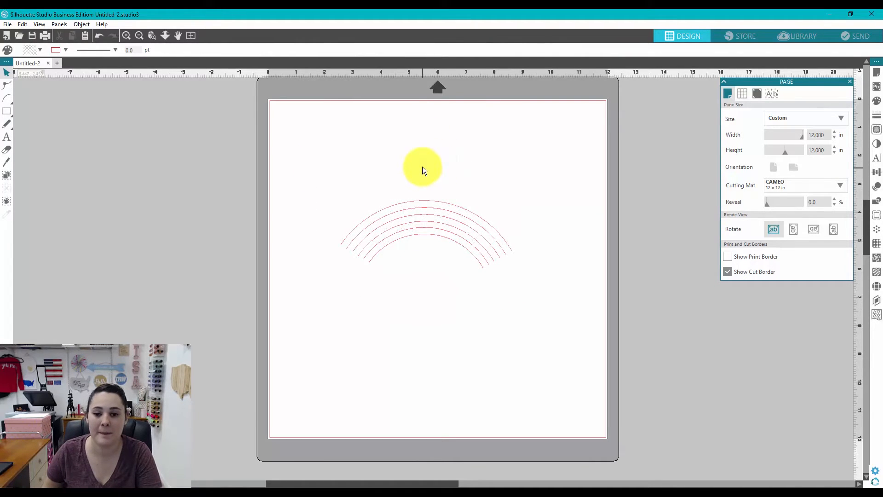
- Apply the edge rhinestone effect in size 10ss to the outermost arc and fill its stones with red
click(423, 204)
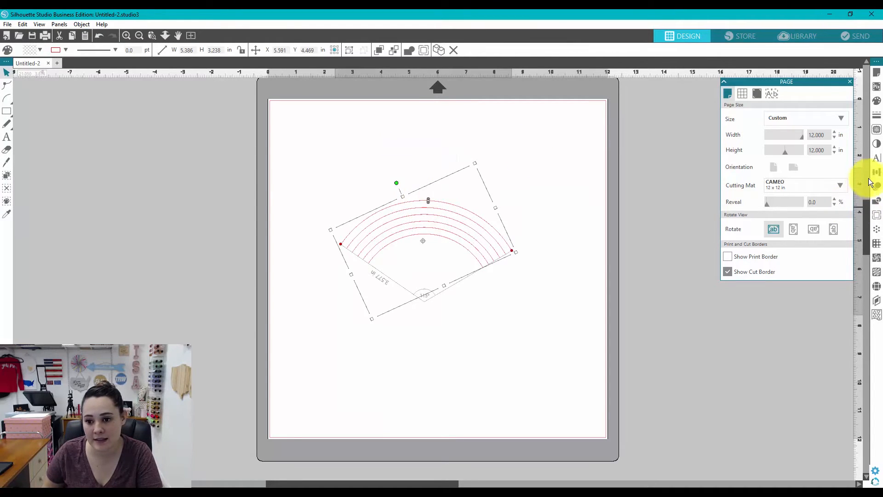
click(876, 286)
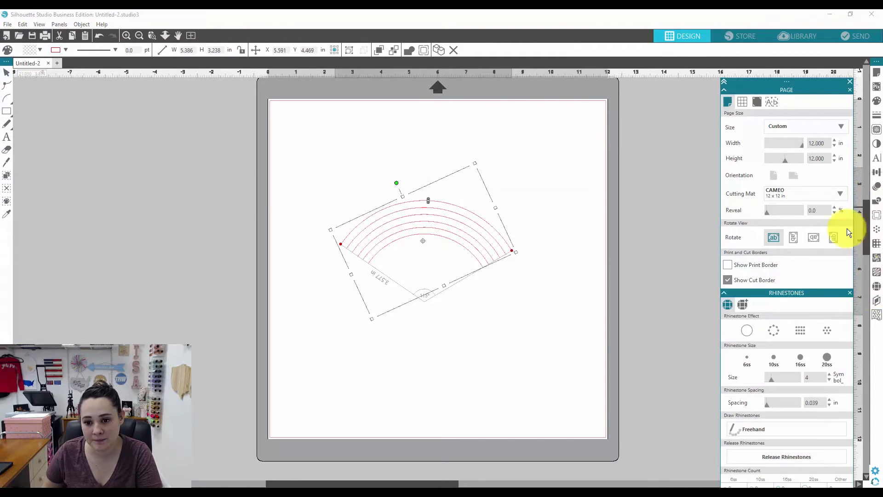
click(849, 89)
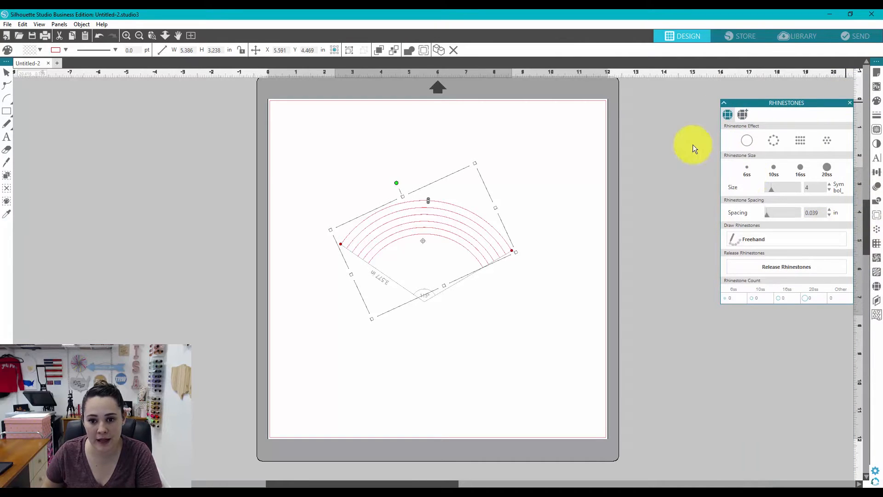
click(772, 143)
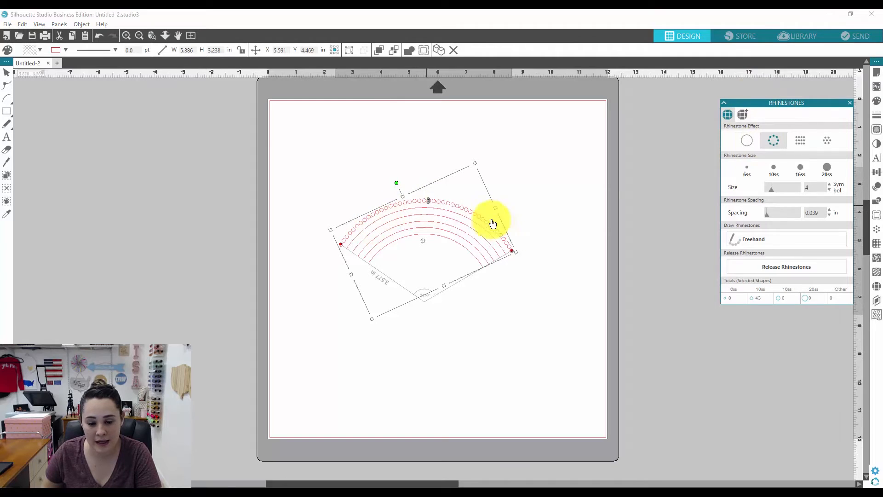
click(777, 167)
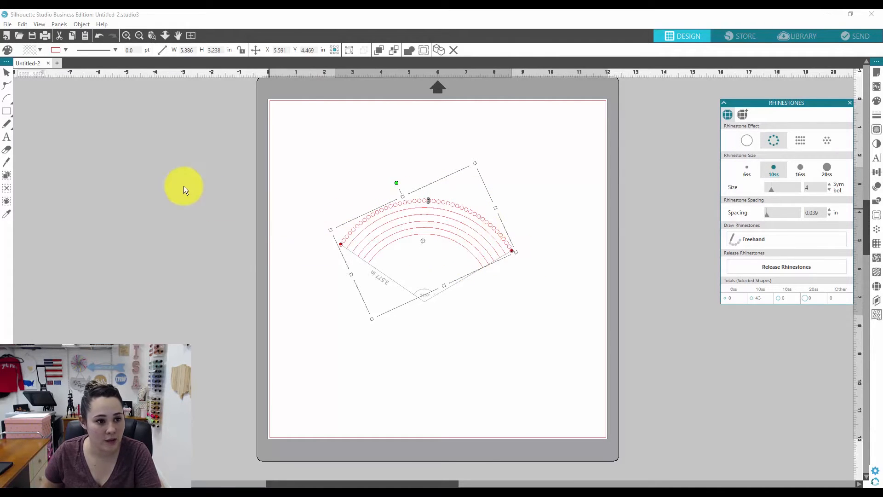
click(38, 49)
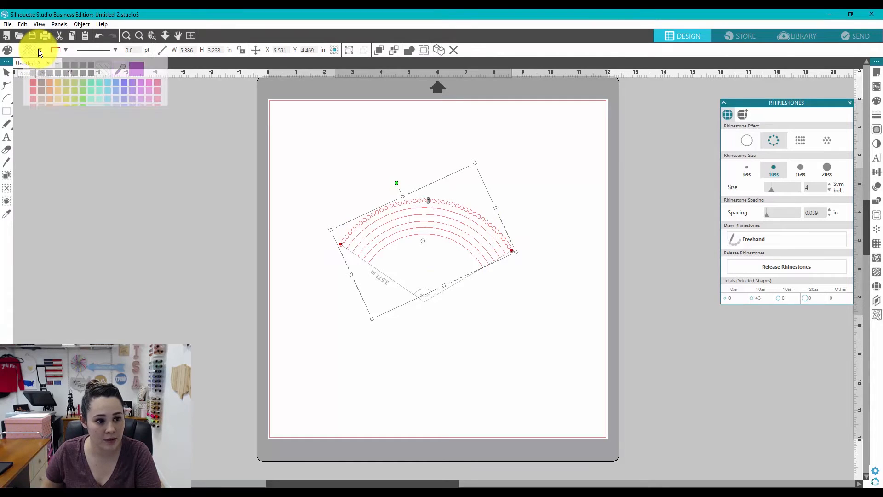
click(36, 84)
click(400, 125)
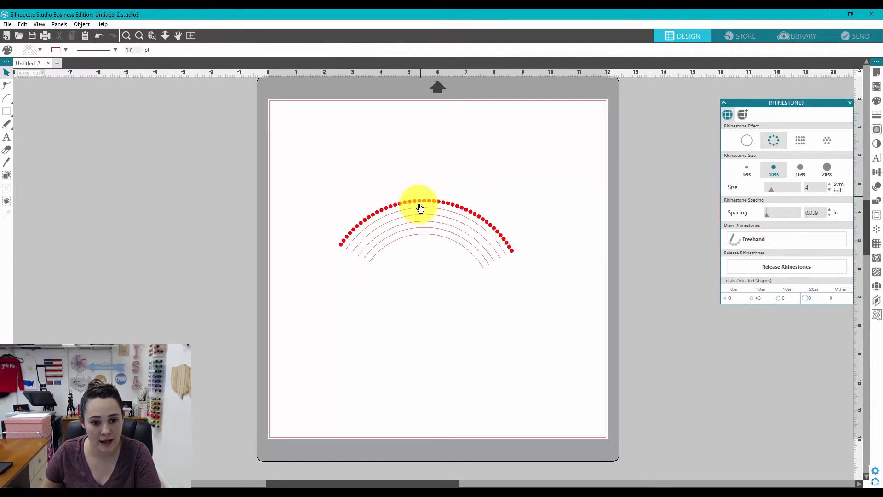
- Apply the 10ss edge rhinestone effect to the second arc from the outside and fill its stones with orange
click(418, 207)
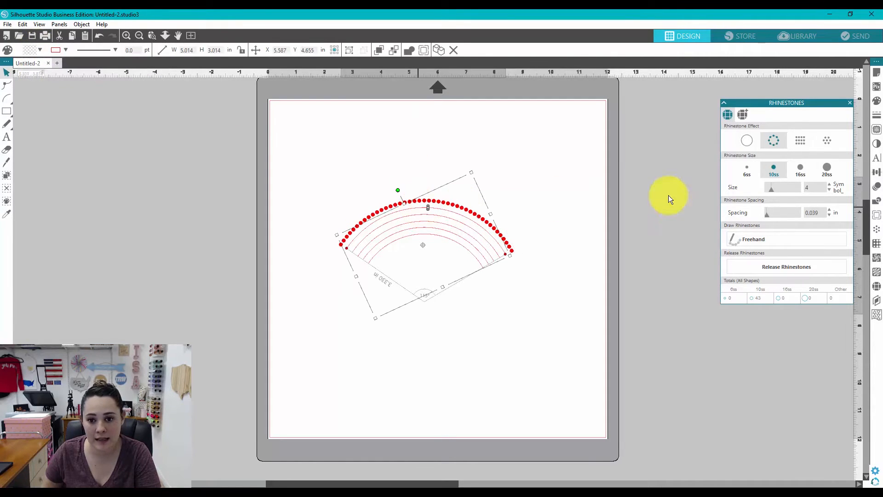
click(770, 142)
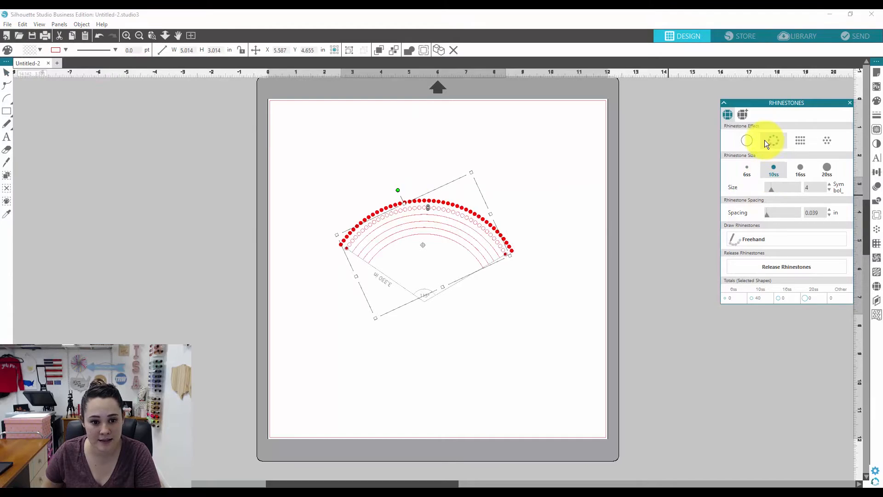
click(38, 47)
click(59, 91)
click(423, 120)
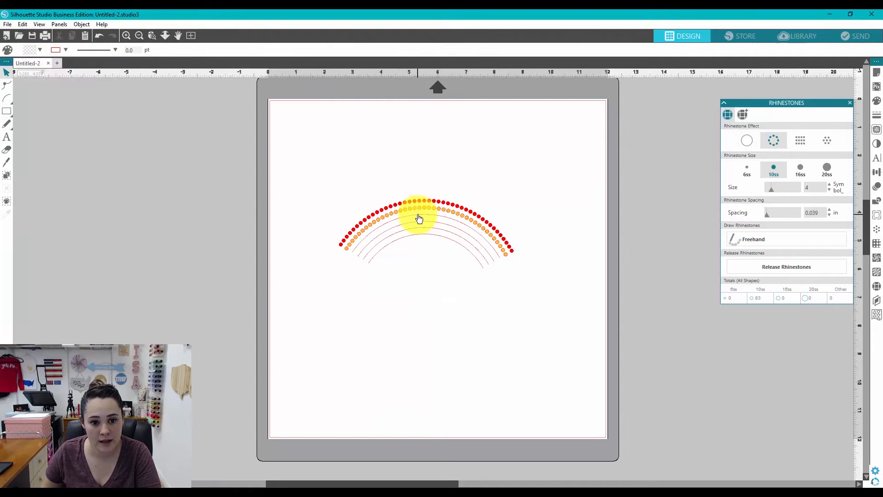
- Turn the third arc from the outside into a 10ss edge rhinestone row and fill it with yellow
click(419, 218)
click(773, 140)
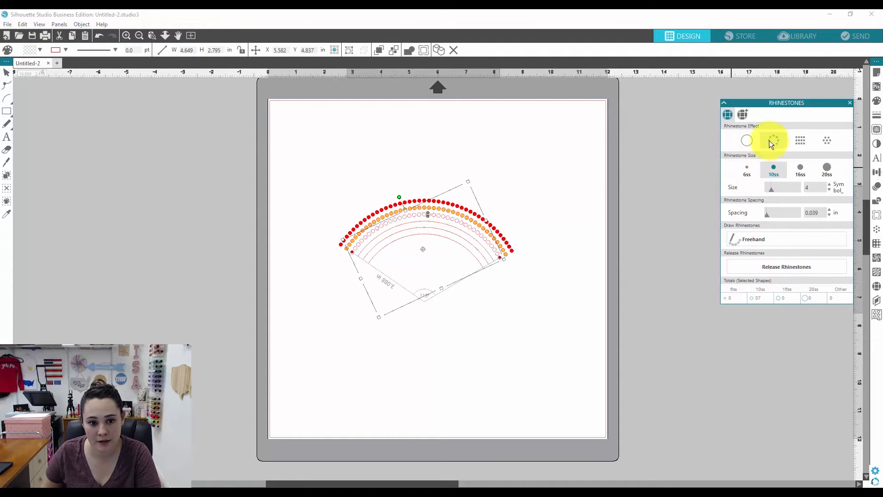
click(34, 49)
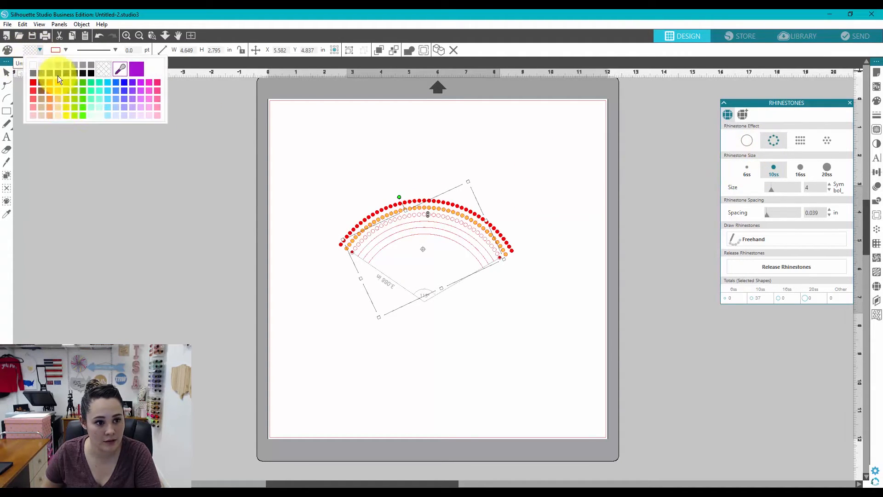
click(66, 115)
click(341, 328)
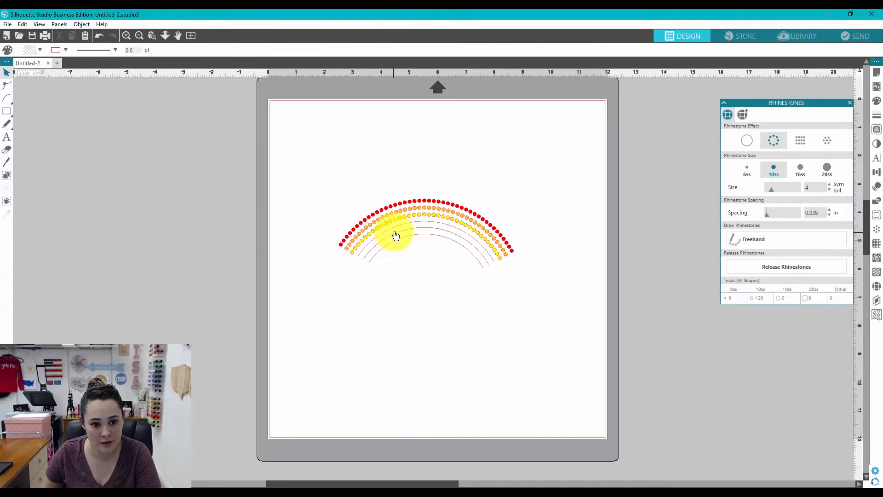
- Convert the fourth arc from the outside to 10ss edge rhinestones and fill the stones with green
click(396, 230)
click(775, 139)
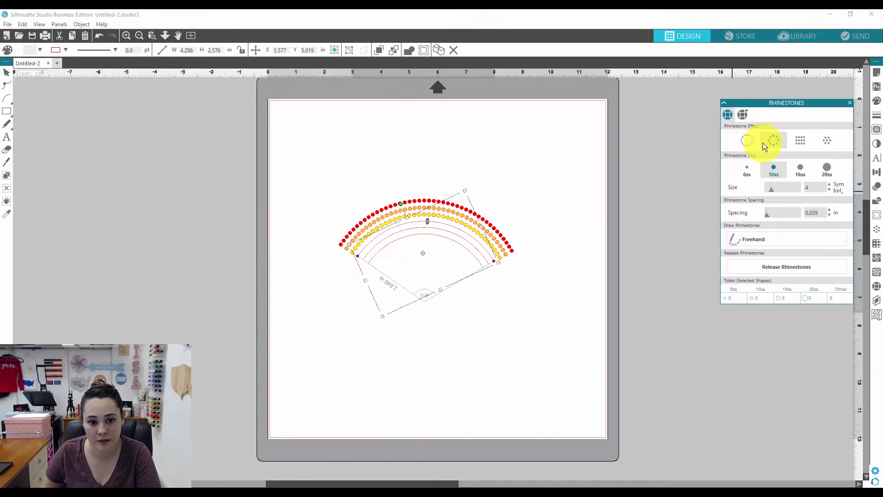
click(35, 48)
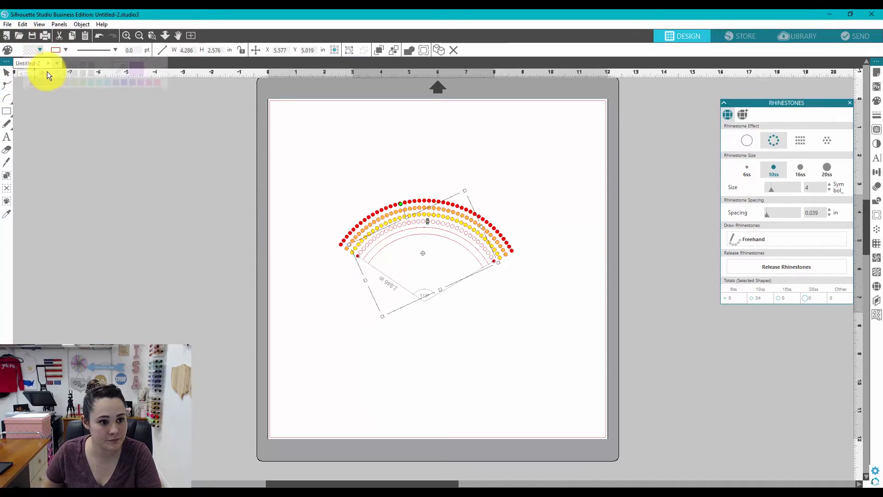
click(84, 108)
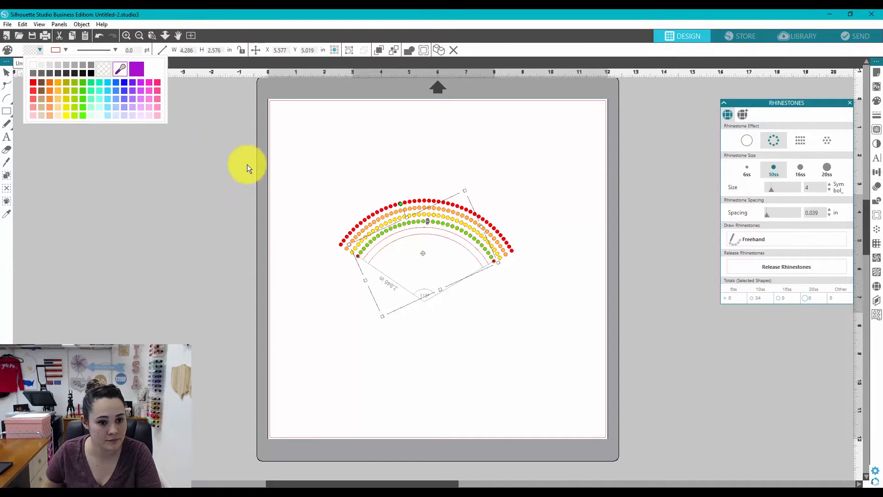
click(522, 346)
- Apply the 10ss edge rhinestone effect to the fifth arc from the outside and fill its stones with blue
click(458, 241)
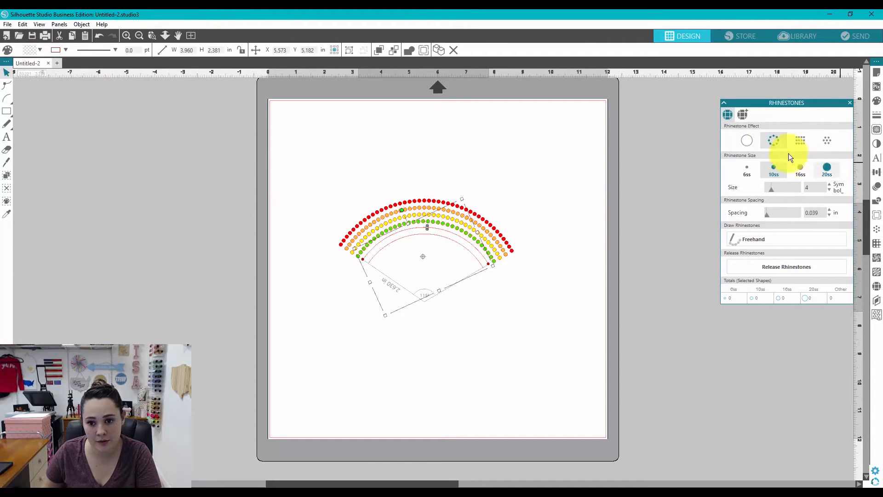
click(773, 139)
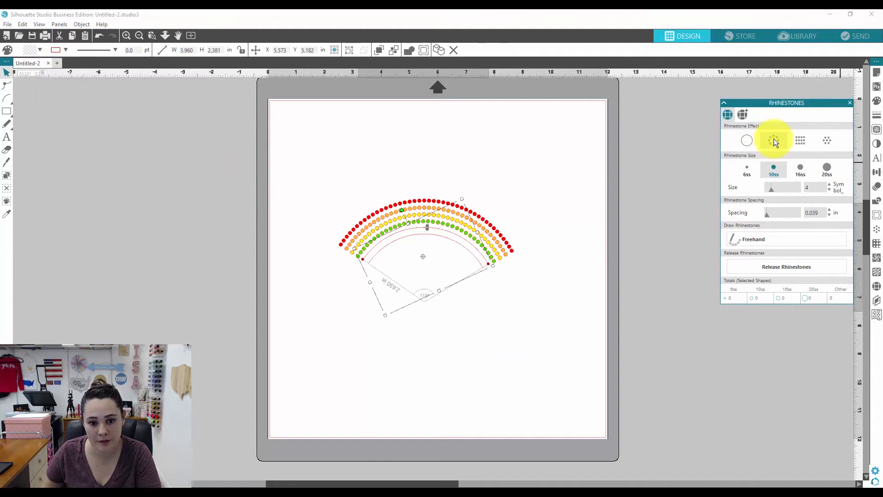
click(39, 48)
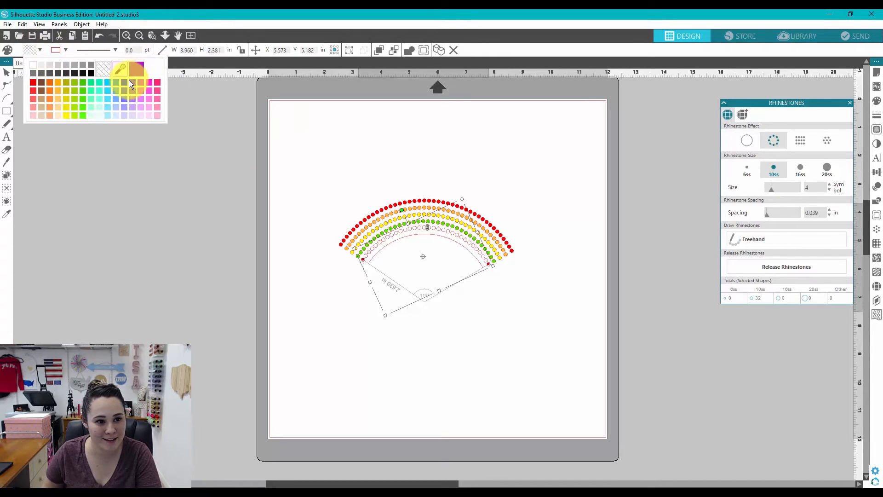
click(125, 82)
click(430, 295)
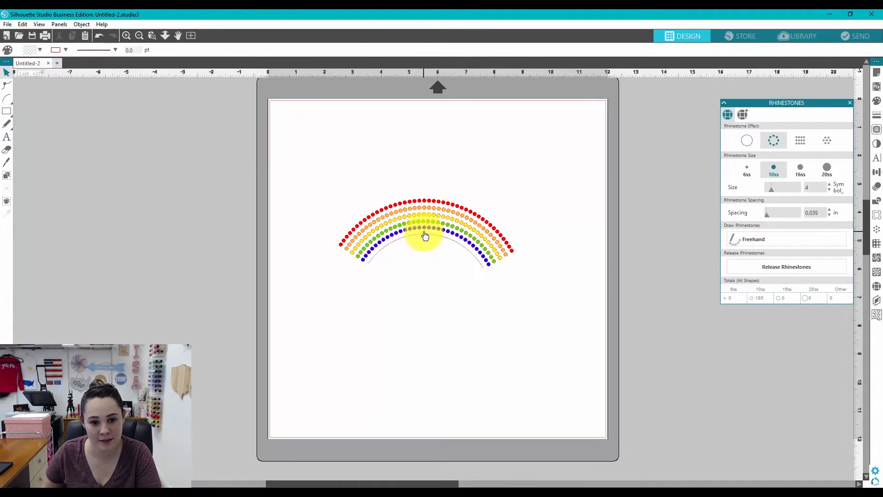
- Turn the innermost arc into a row of 10ss edge rhinestones and fill the stones with purple
click(425, 235)
click(774, 139)
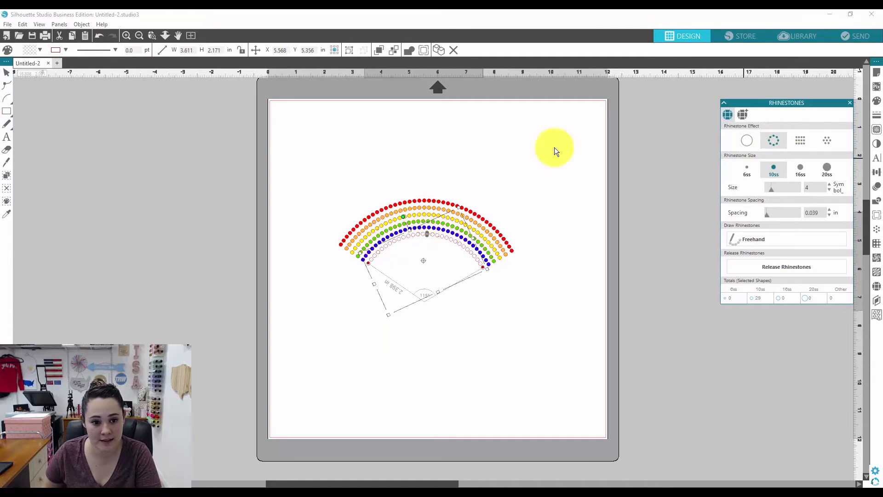
click(36, 50)
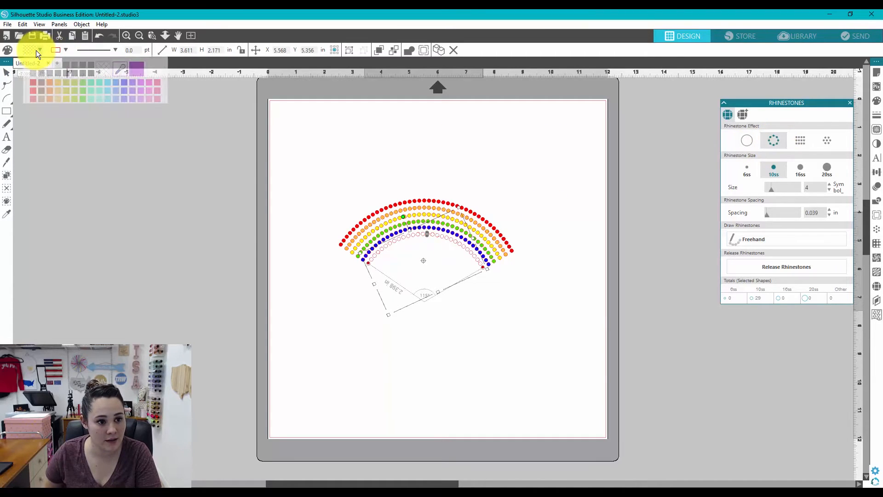
click(131, 88)
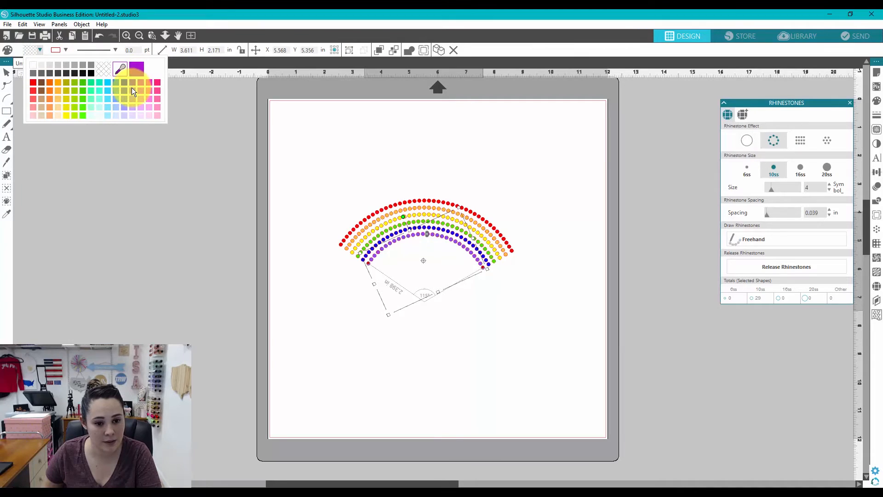
click(443, 424)
- Try enlarging only the red outermost rhinestone arc to about 7.09 × 4.26 in, and undo the change
drag(311, 148, 529, 319)
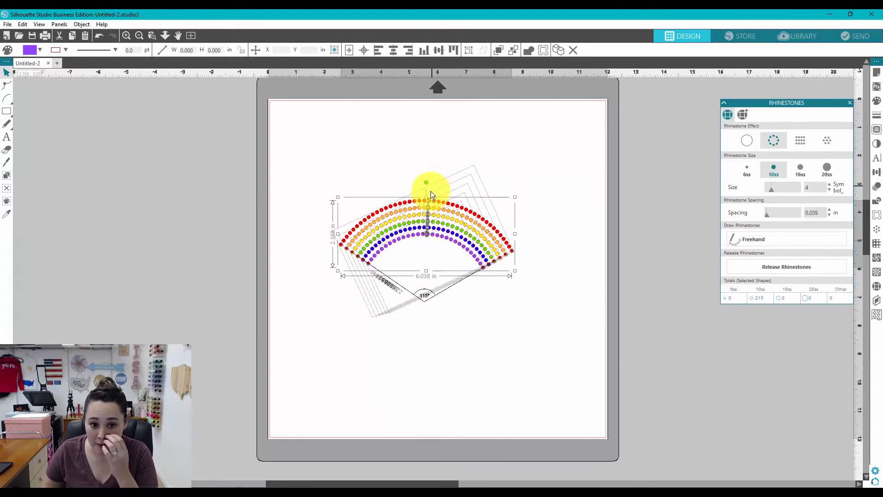
click(454, 166)
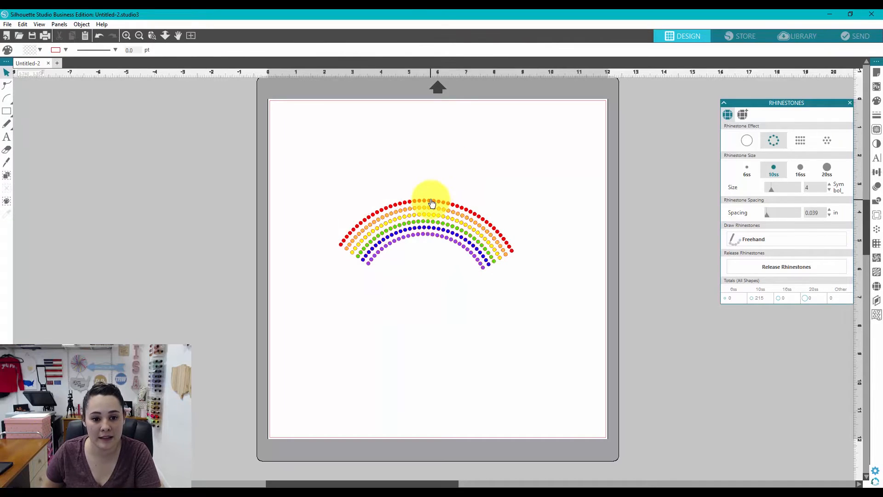
click(429, 200)
drag(429, 198, 429, 147)
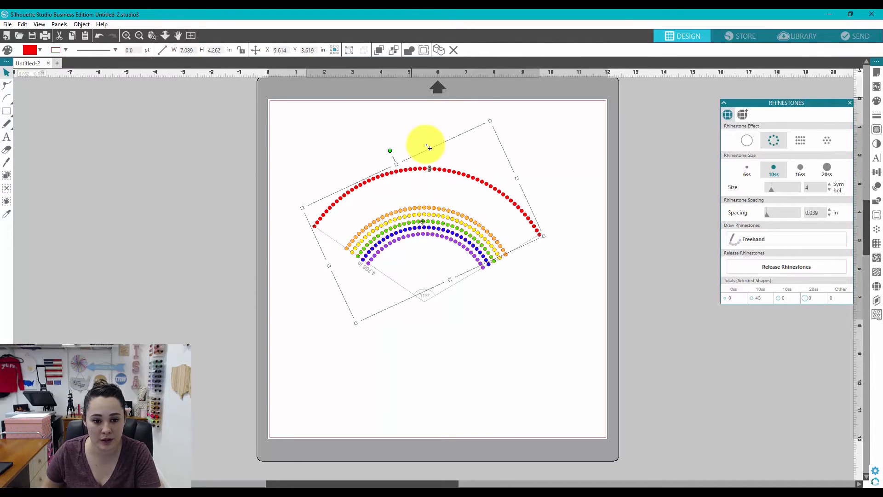
key(ctrl+z)
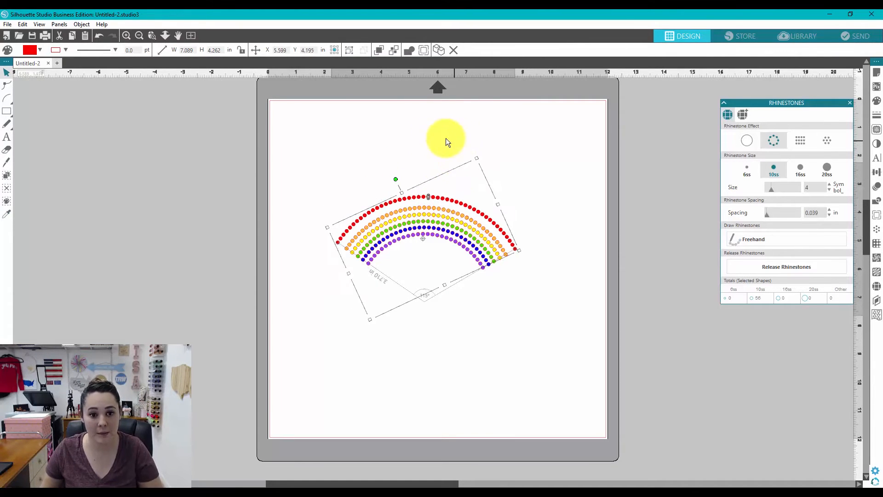
click(360, 156)
- Group all six rhinestone arcs and move the rainbow to the upper left, mostly off the page
drag(327, 142, 554, 333)
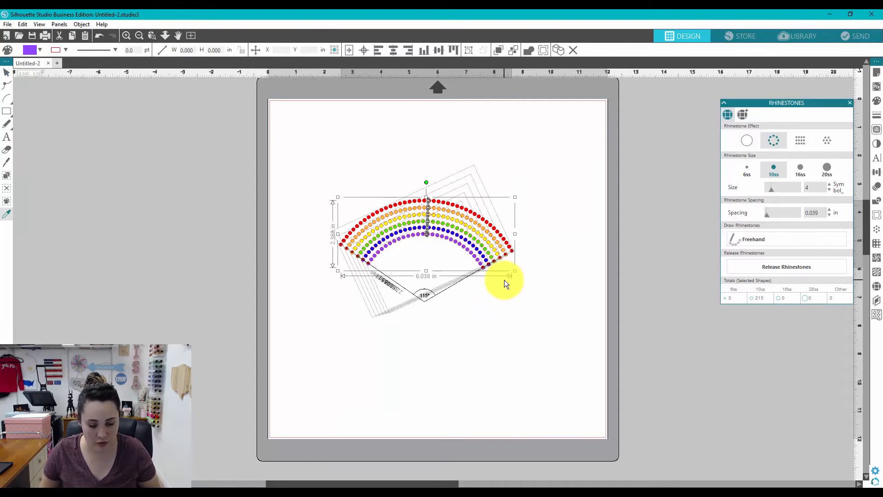
key(ctrl+g)
drag(486, 246, 277, 157)
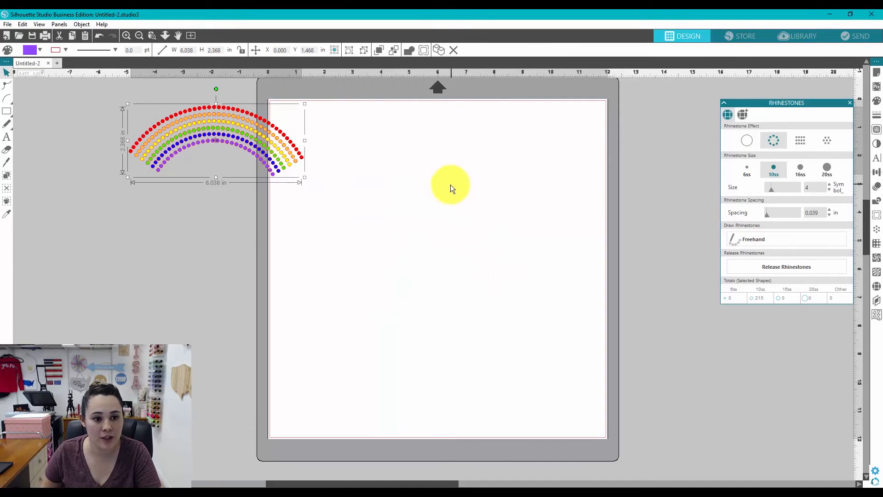
- Add the text "Lucky" in the upper part of the page
click(7, 139)
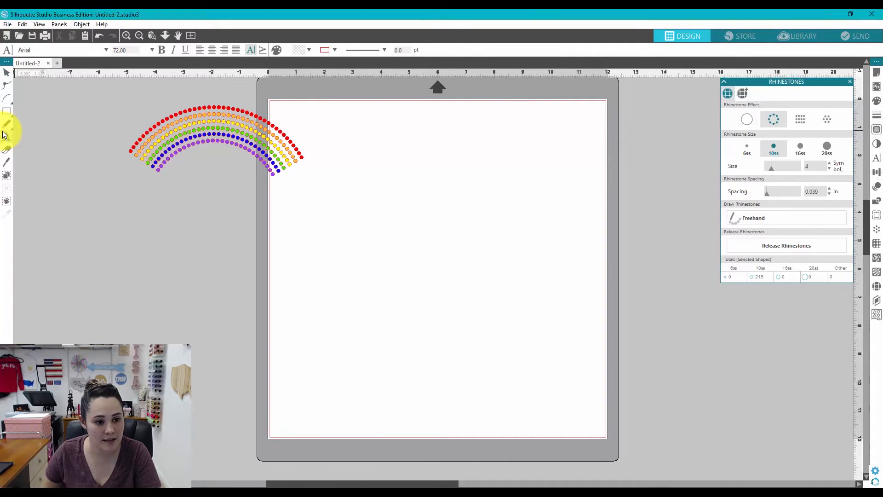
click(353, 212)
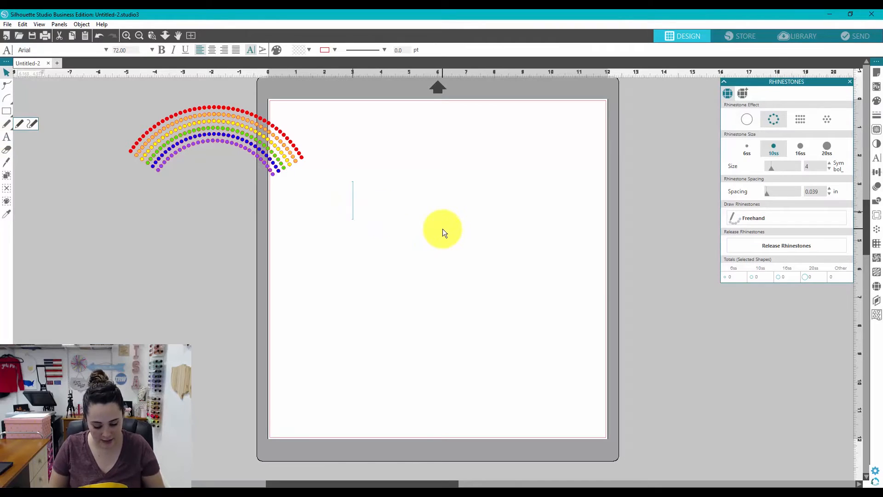
text(Lucky)
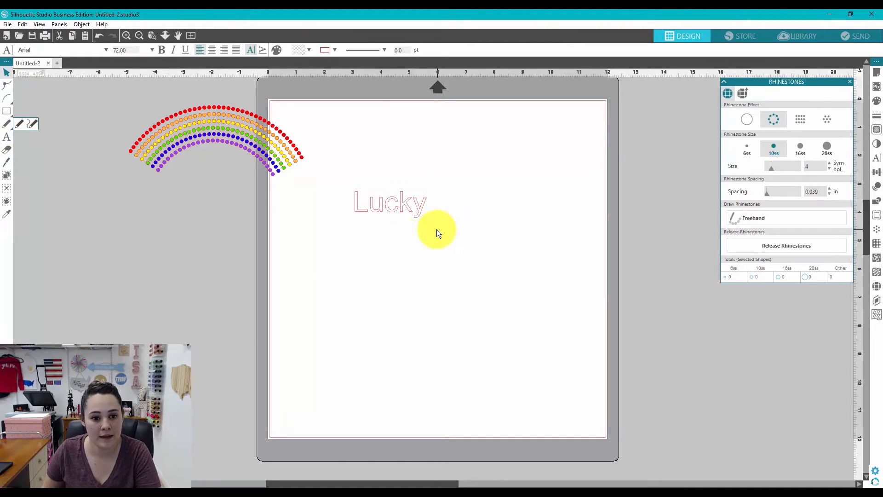
click(437, 229)
- Change the font of the "Lucky" text to Emmett and move the word slightly lower on the page
click(419, 211)
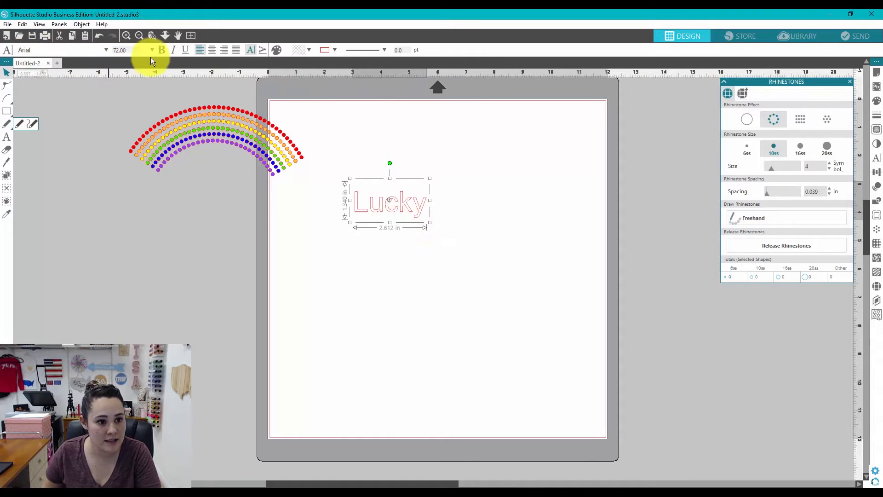
click(849, 82)
click(877, 159)
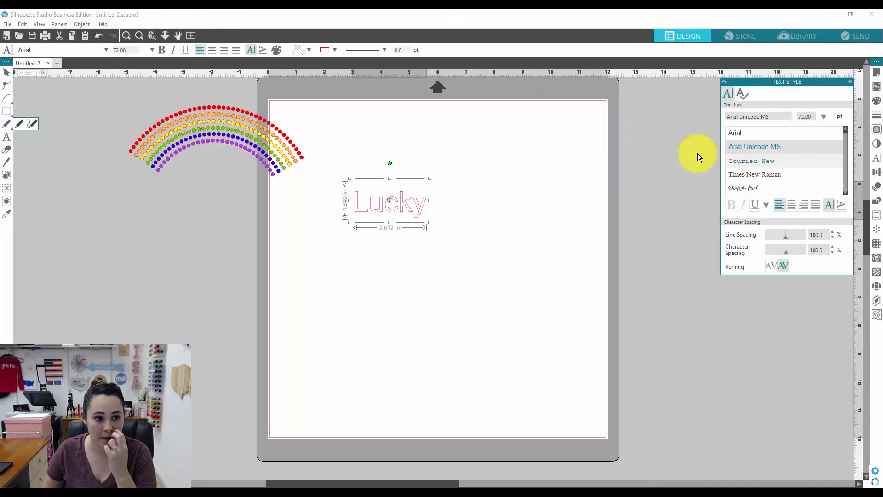
click(780, 116)
text(emmett)
key(Return)
click(436, 214)
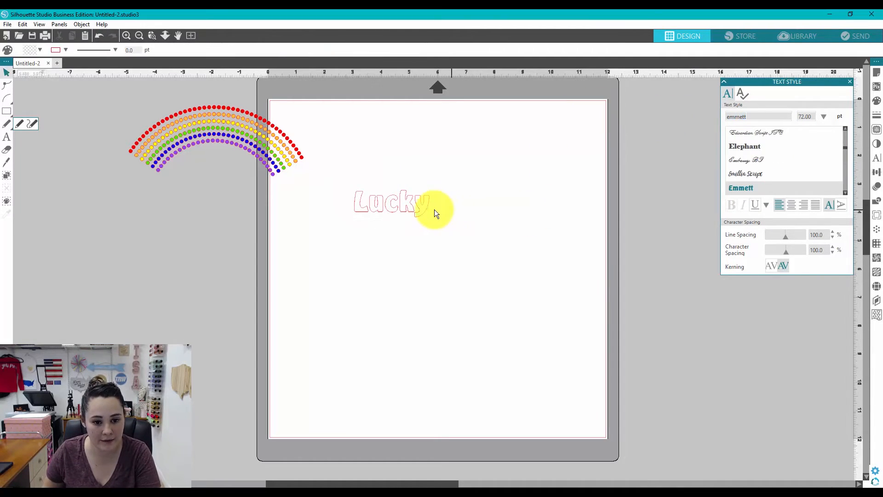
drag(424, 211, 420, 253)
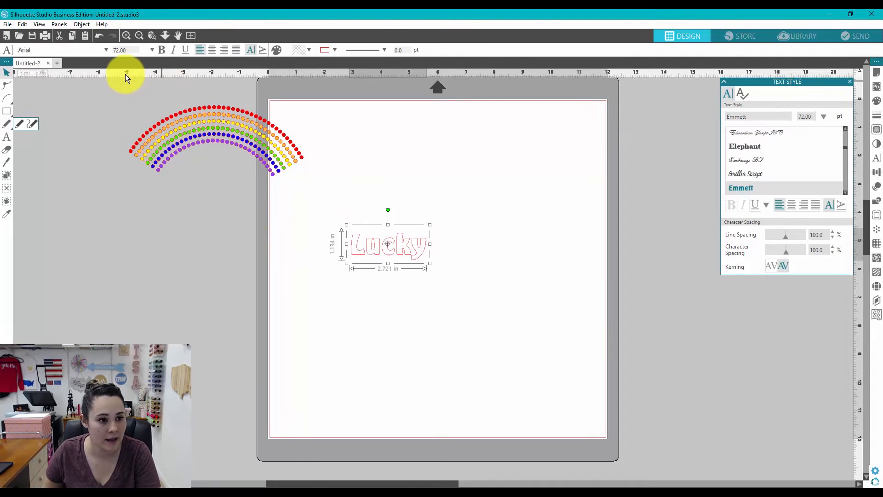
- Fill the "Lucky" text with a custom dark green, hex 006A00, using the advanced fill colour options
click(308, 49)
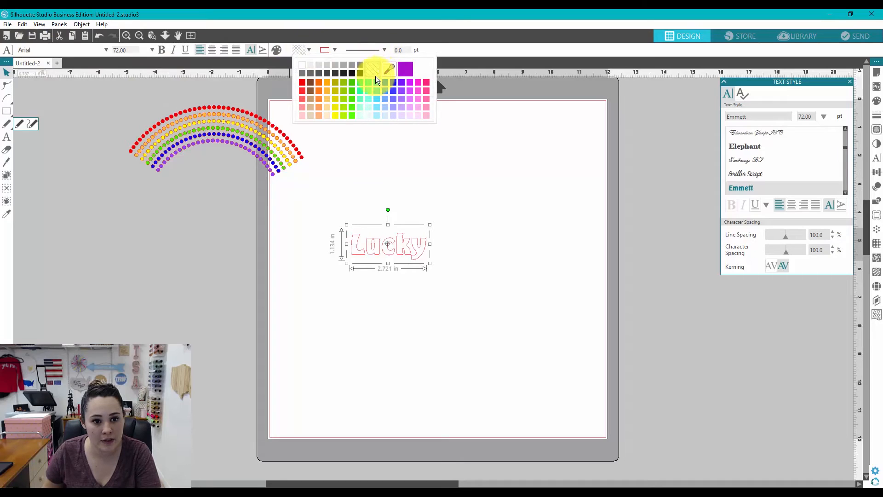
click(307, 49)
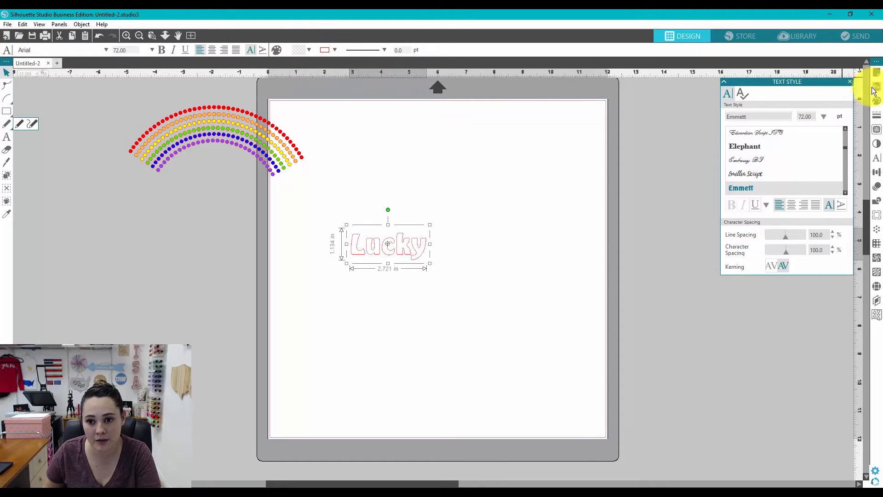
click(876, 105)
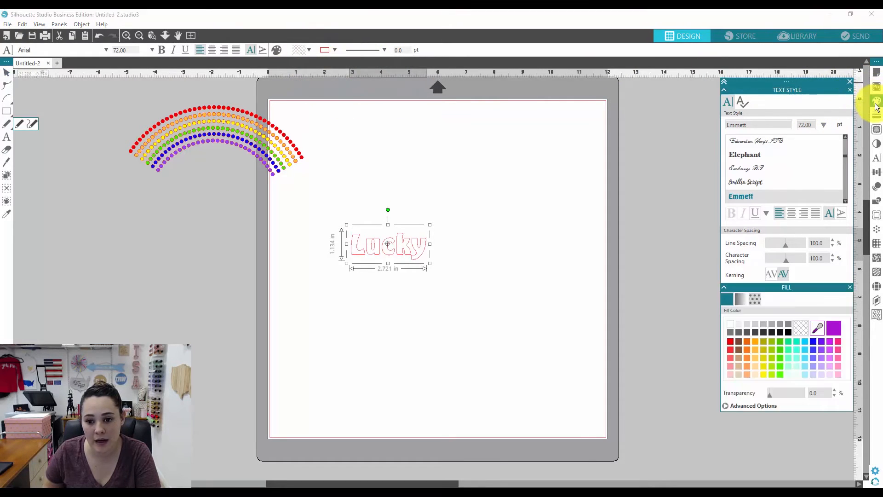
click(849, 83)
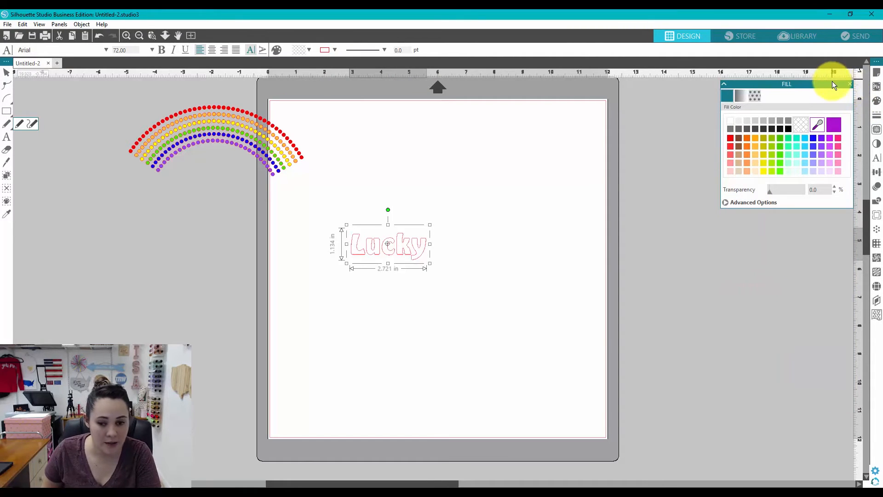
click(726, 202)
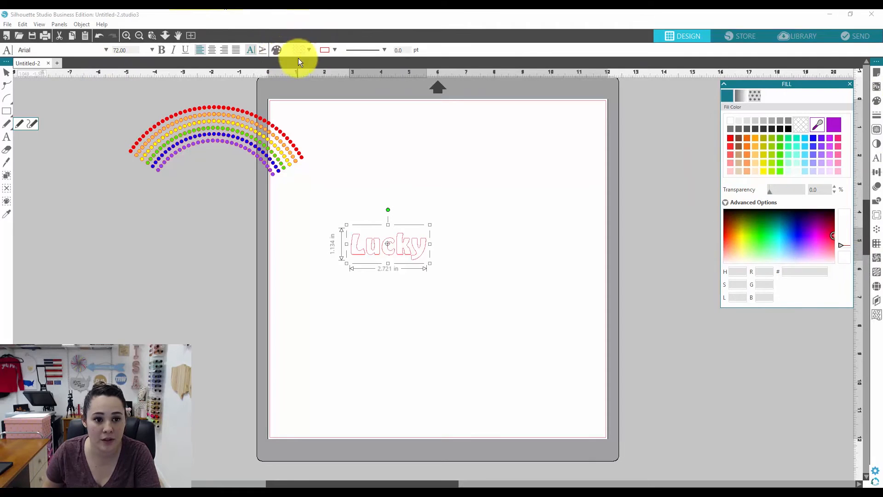
click(759, 219)
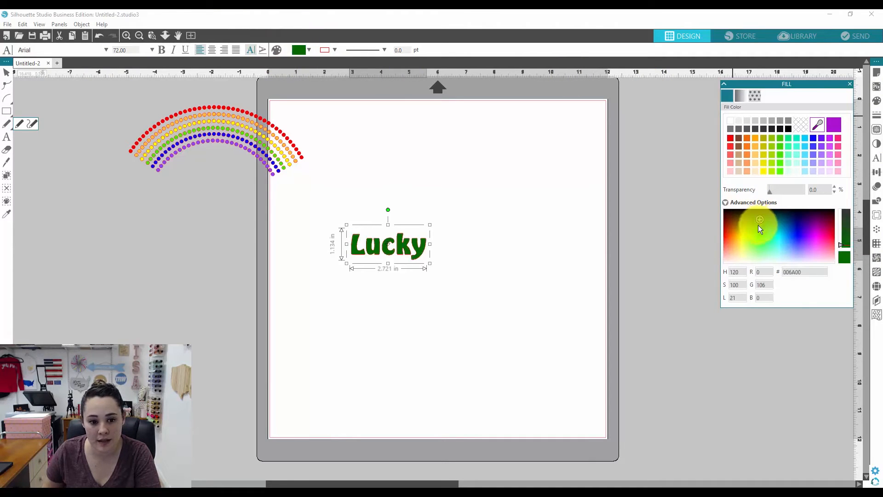
- Enlarge the "Lucky" text to about 7.79 in wide and centre it across the page
drag(400, 250, 565, 386)
click(452, 266)
click(394, 267)
drag(525, 311, 493, 282)
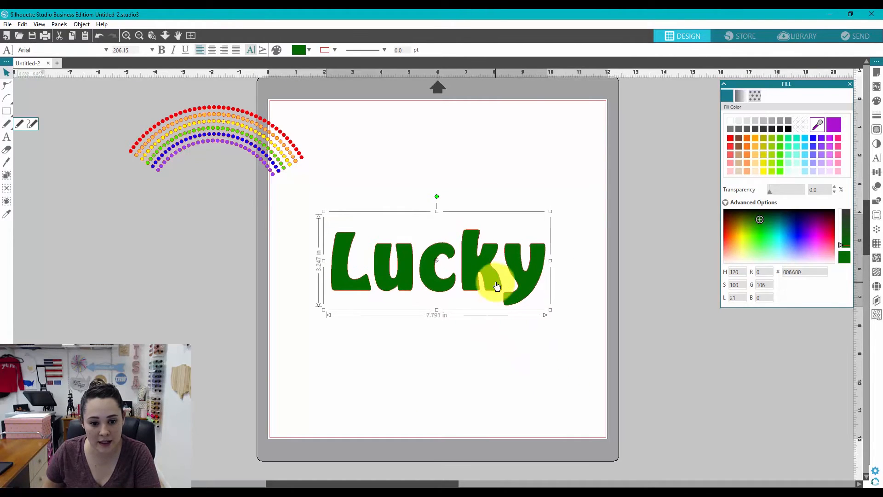
- Bring the rainbow onto the page, shrink it to about 5.2 in wide and place it just above the word "Lucky"
click(247, 156)
drag(247, 156, 448, 193)
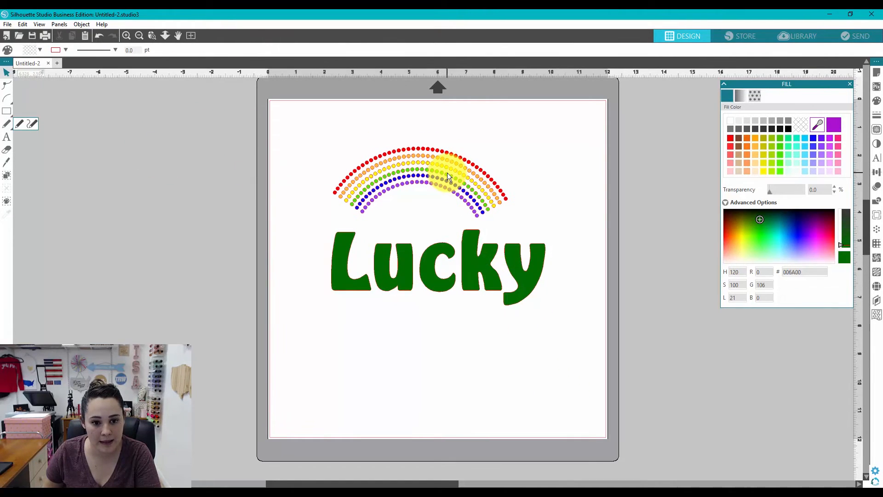
drag(509, 220, 487, 206)
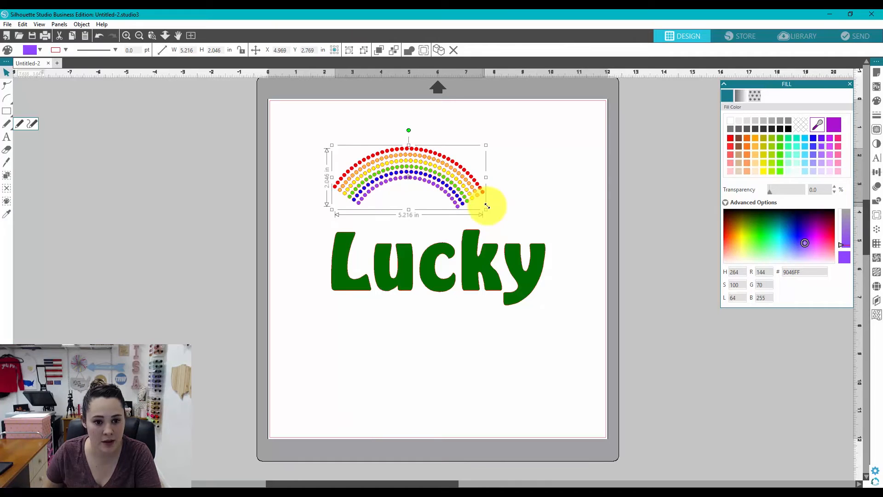
click(539, 185)
drag(389, 170, 432, 193)
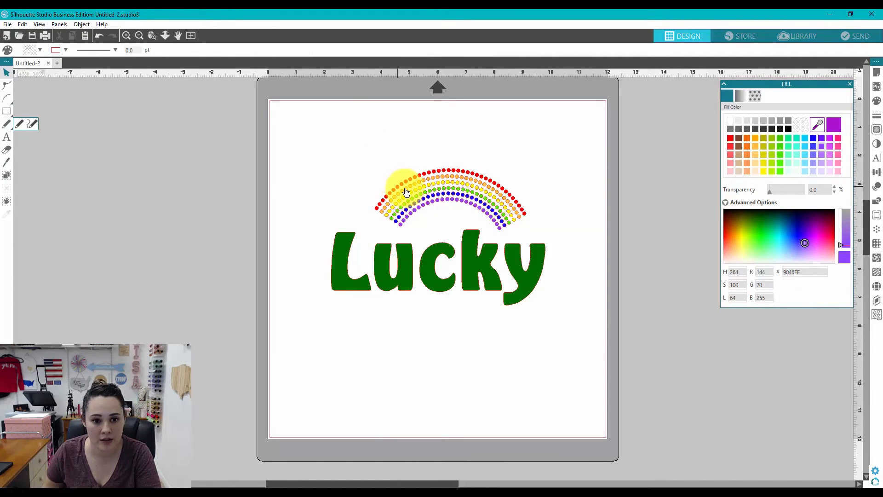
- Rotate the rainbow counterclockwise so its lower end rises vertically from the letter "u" of "Lucky"
click(428, 176)
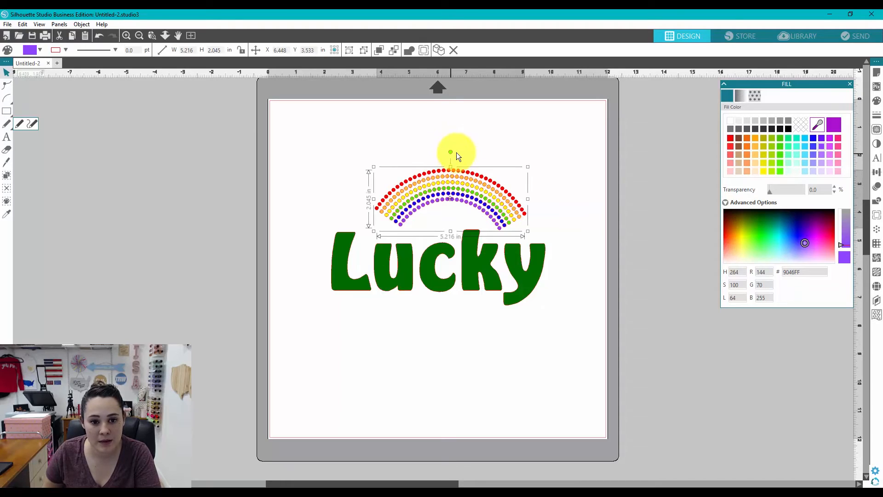
drag(451, 151, 430, 183)
click(438, 294)
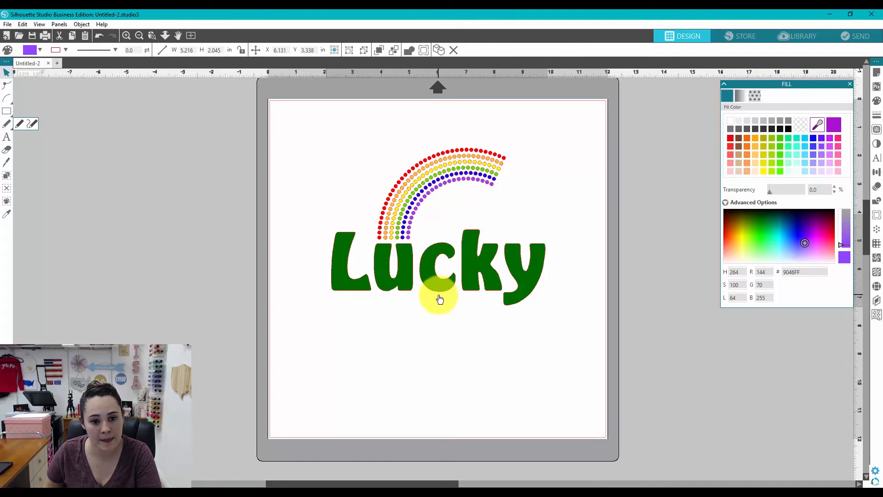
click(411, 360)
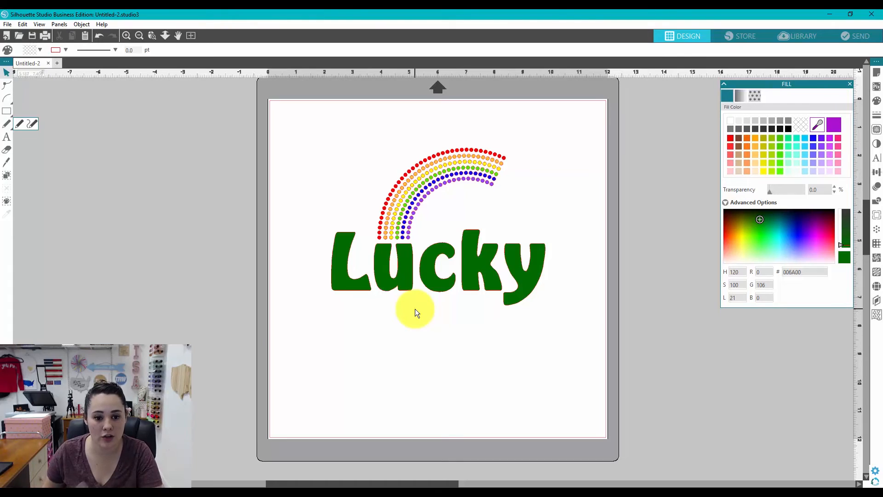
- Apply a 0.039 in internal offset with rounded corners to the "Lucky" text
click(405, 282)
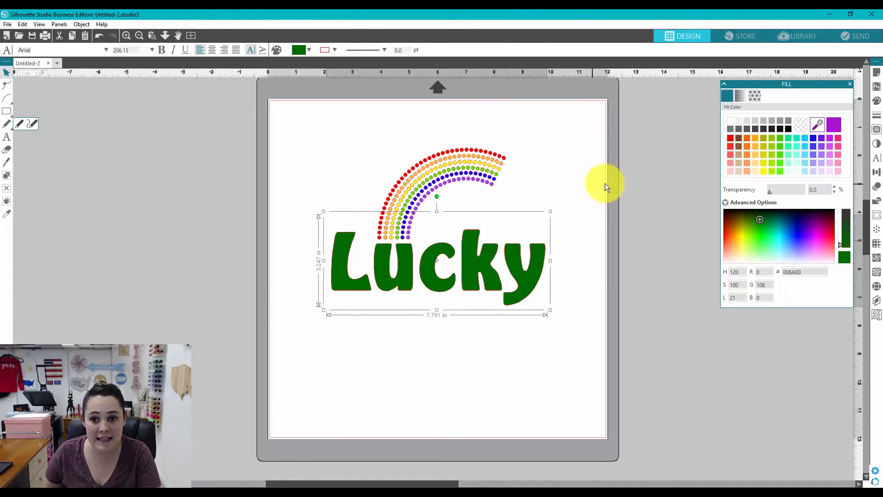
click(849, 84)
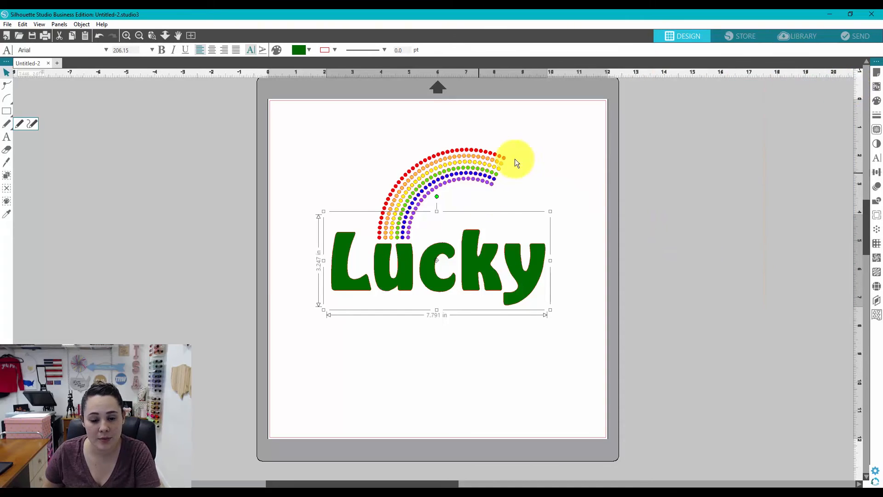
click(877, 216)
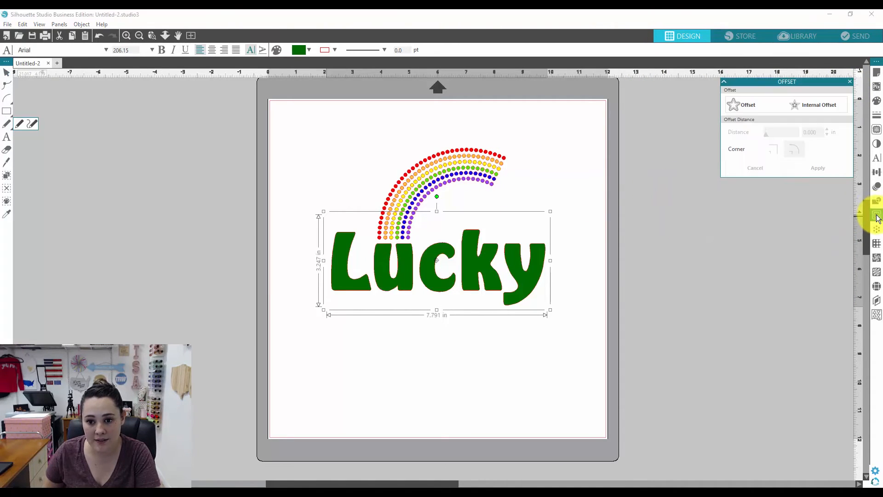
click(809, 105)
click(827, 134)
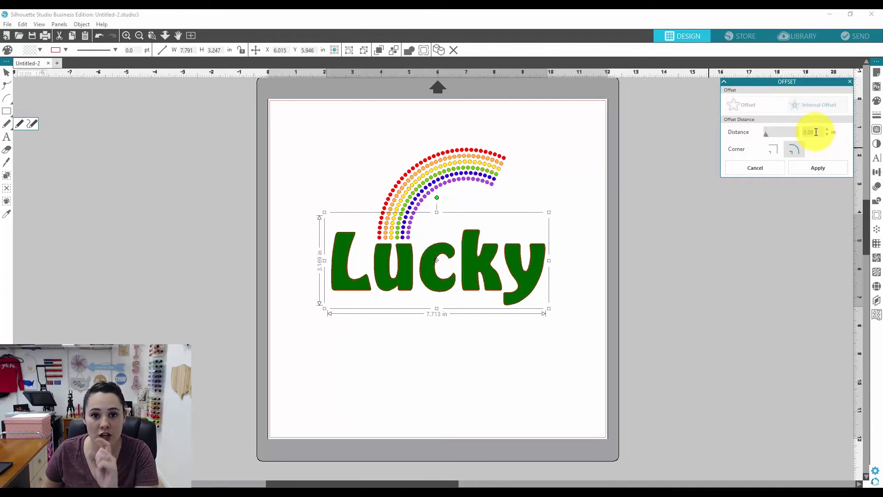
click(825, 167)
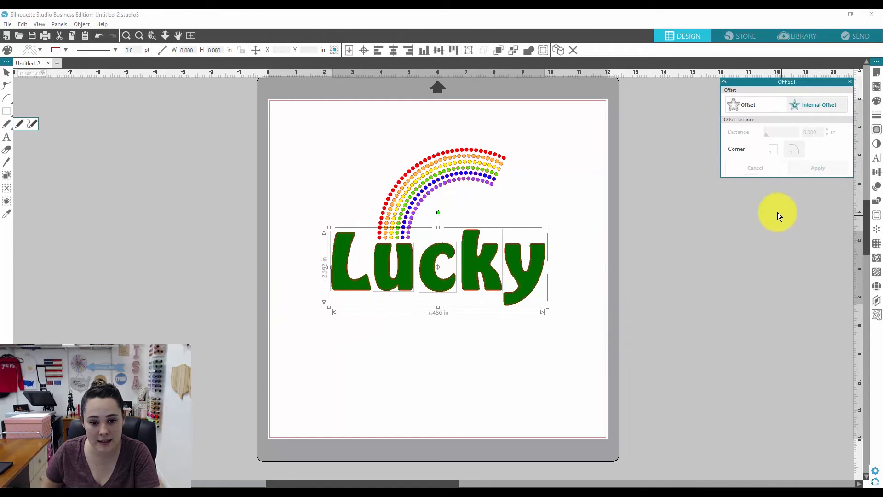
- Undo the internal offset of the "Lucky" text
click(566, 185)
key(ctrl+z)
key(ctrl+z)
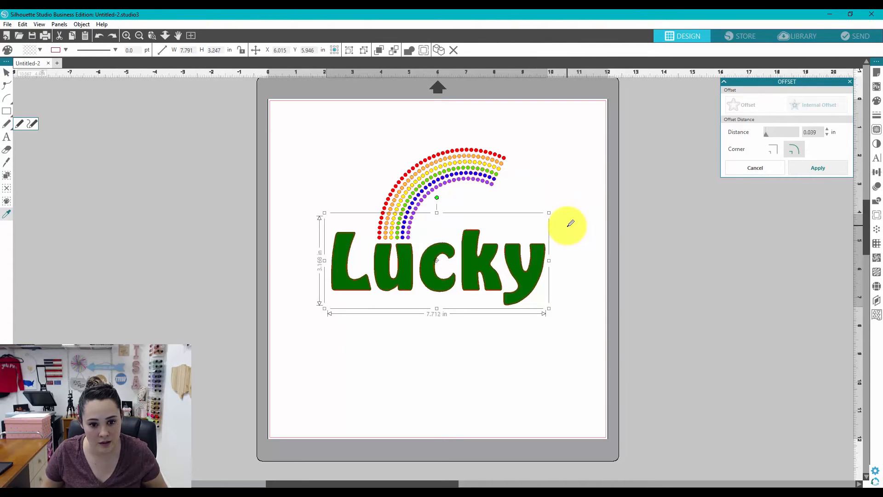
key(ctrl+z)
key(ctrl+z)
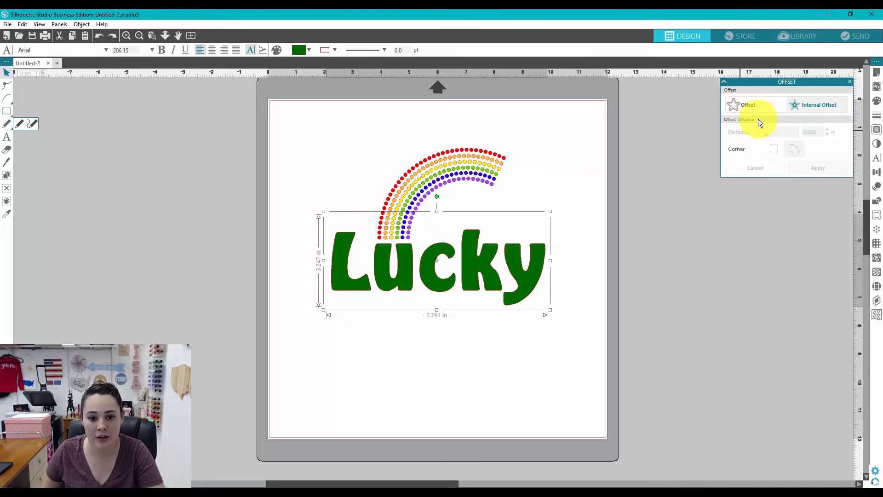
- Create a 0.08 in internal offset of the "Lucky" text and move the offset letters below the original word
click(804, 105)
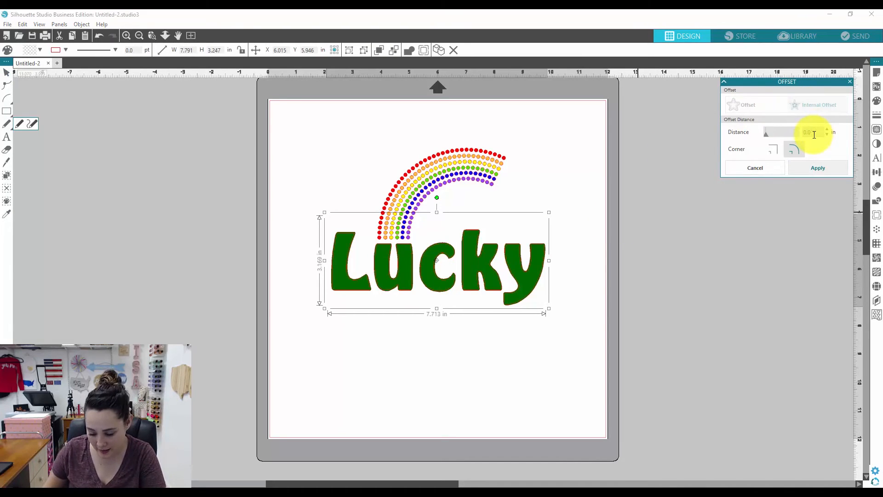
key(Return)
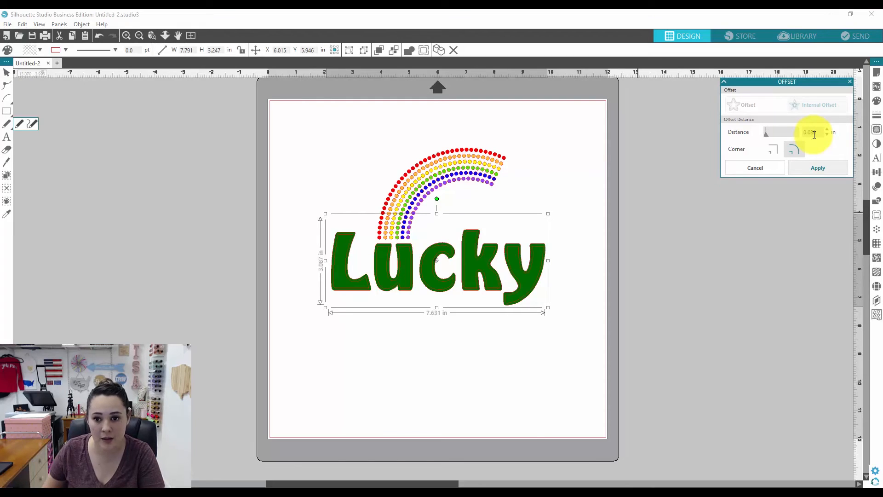
click(809, 165)
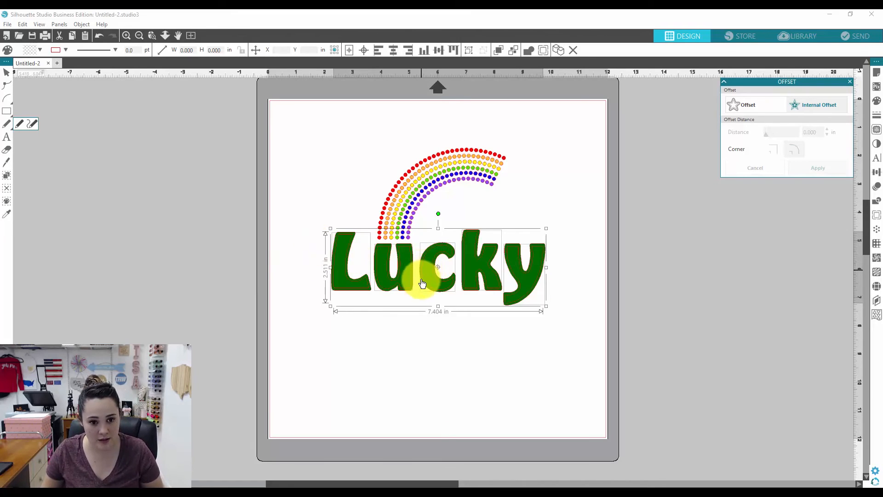
drag(424, 289, 430, 355)
- Remove the fill colour from the original "Lucky" text, leaving only its outline
click(436, 258)
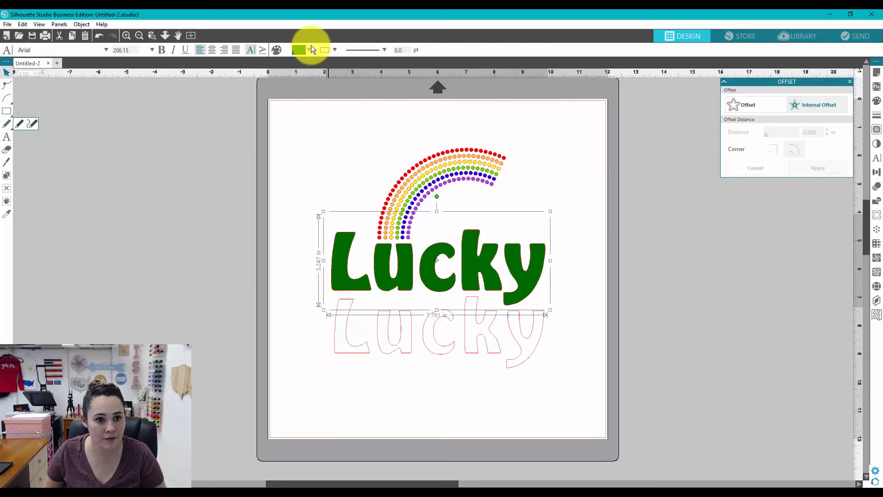
click(311, 47)
click(376, 68)
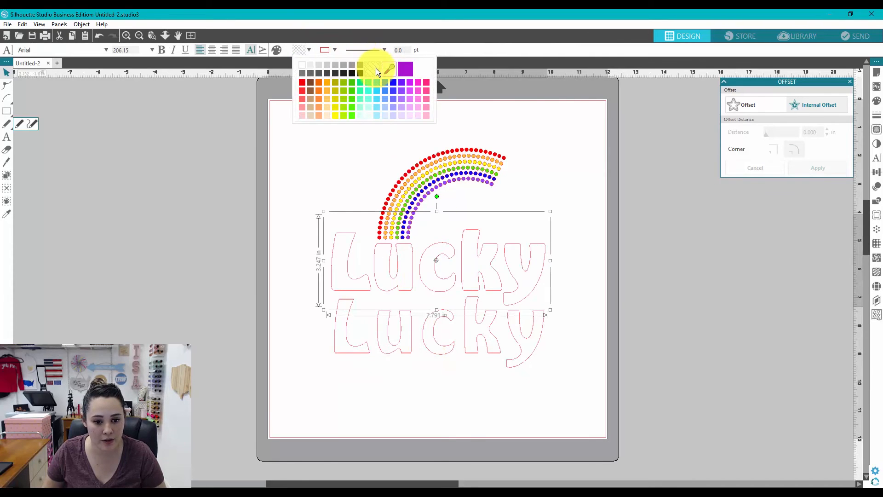
click(607, 289)
- Fill all five offset letters of the lower "Lucky" with a custom green, hex 137B00, using the advanced fill colour options
click(464, 349)
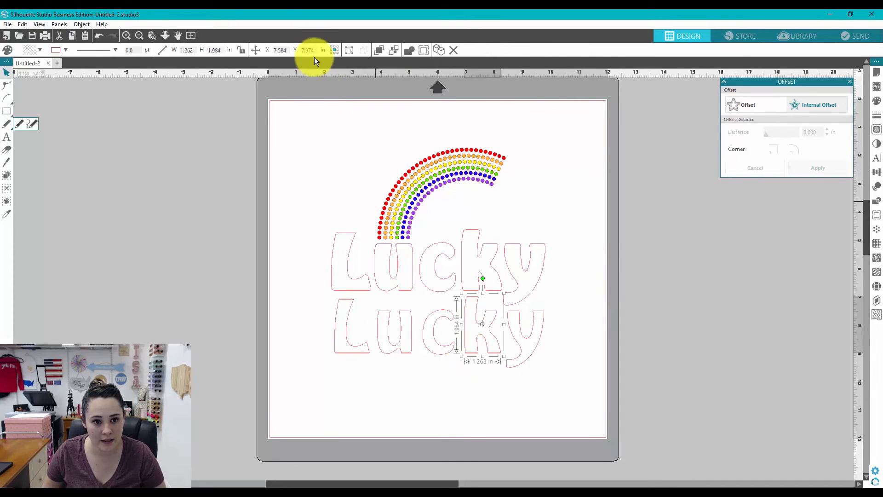
click(33, 50)
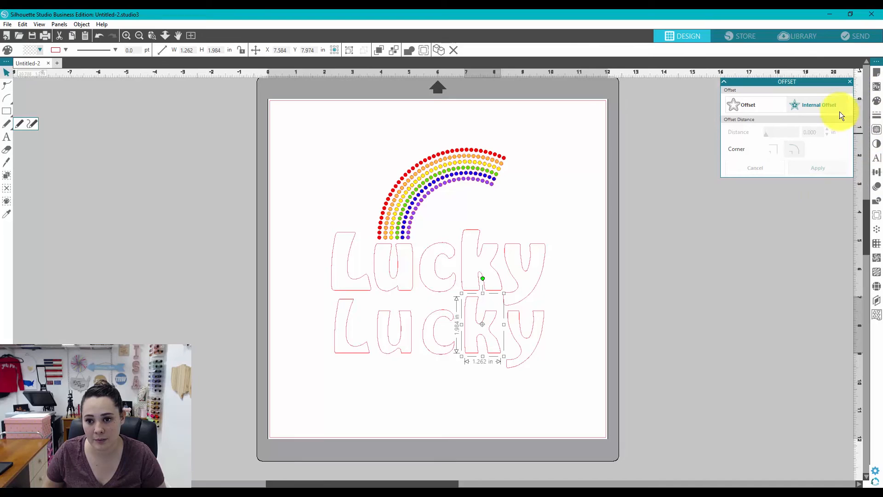
click(875, 100)
click(849, 82)
click(725, 290)
click(761, 307)
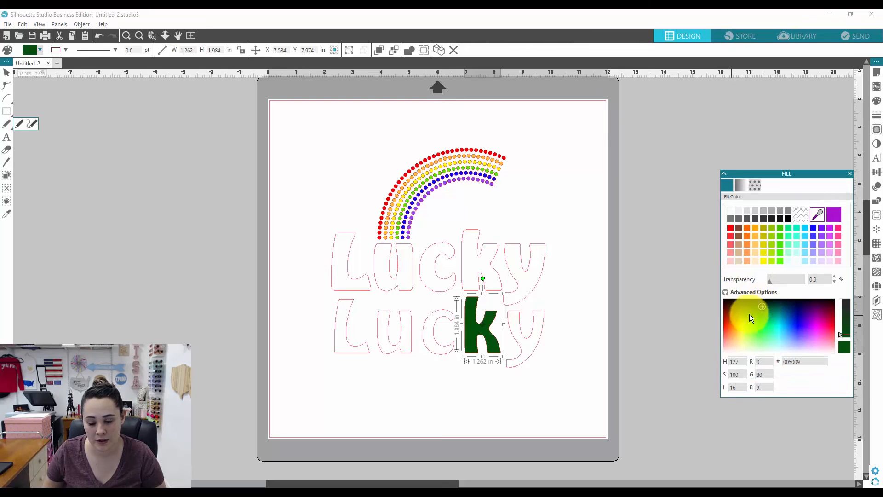
drag(566, 382, 291, 320)
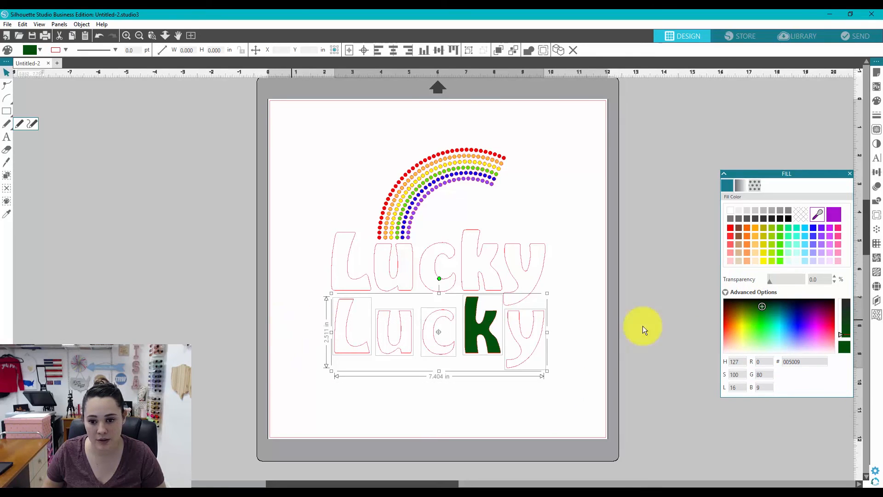
click(759, 303)
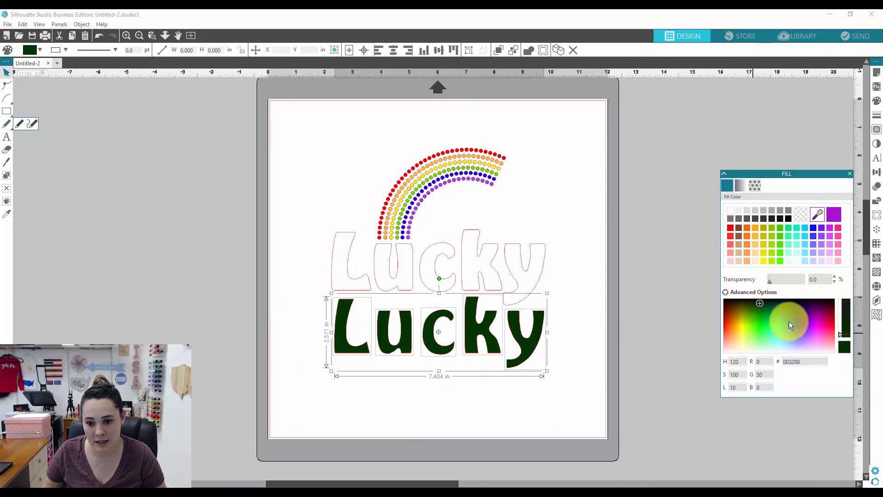
mouse_move(759, 302)
mouse_down()
mouse_move(758, 318)
mouse_move(756, 310)
mouse_up()
- Group the green offset letters and move them up inside the outlined original "Lucky" text
drag(600, 382, 252, 347)
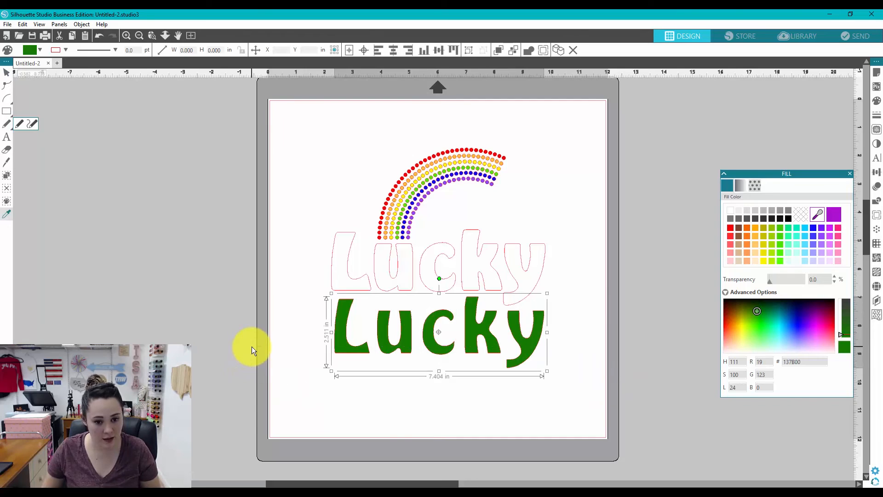
click(381, 422)
click(394, 256)
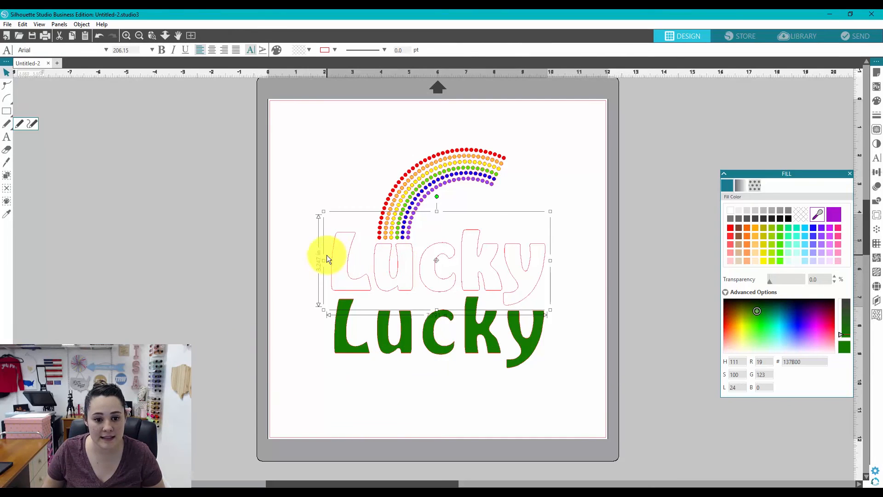
double_click(346, 267)
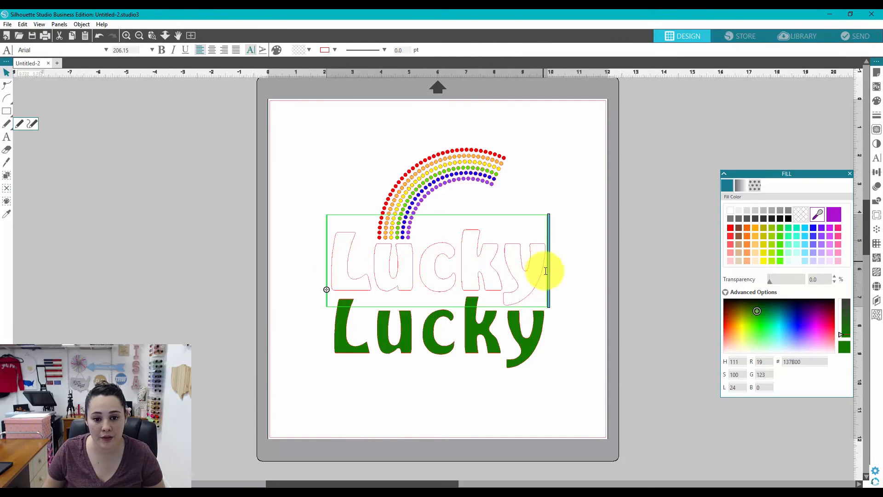
drag(522, 345, 527, 281)
key(Escape)
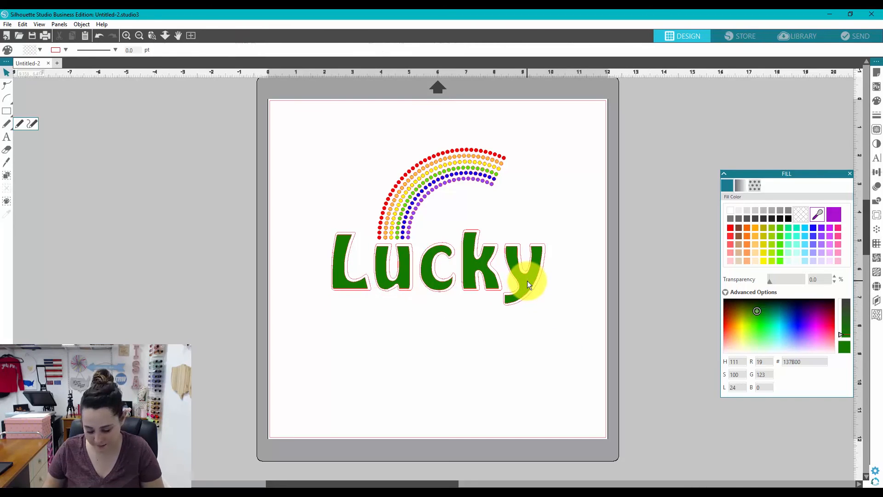
click(528, 284)
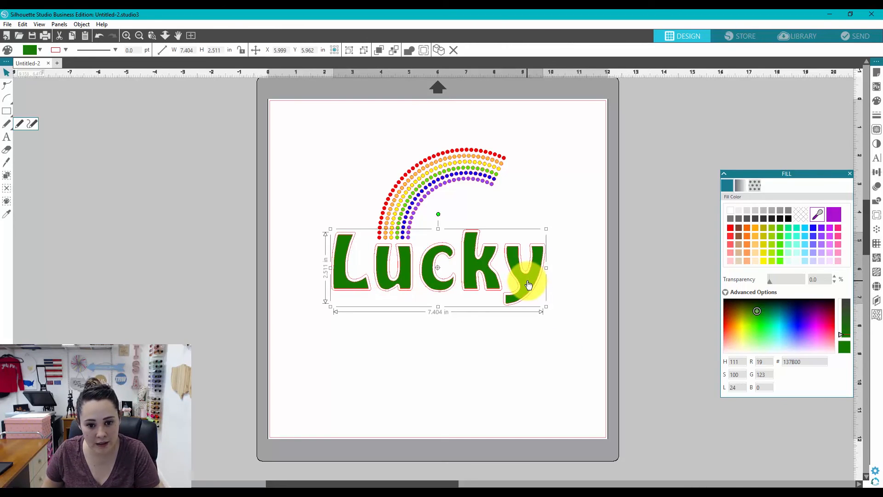
click(474, 343)
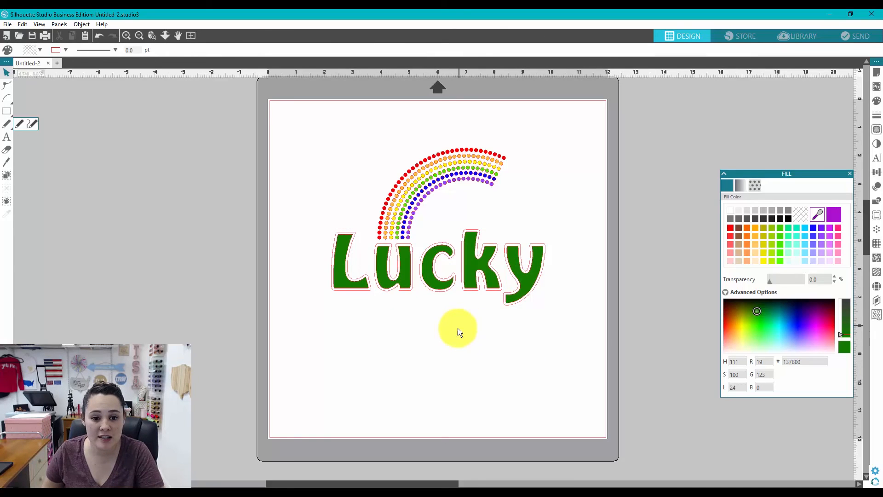
- Apply the rhinestone edge effect with 10ss stones at 0.039 in spacing to the outer "Lucky" outline
click(510, 305)
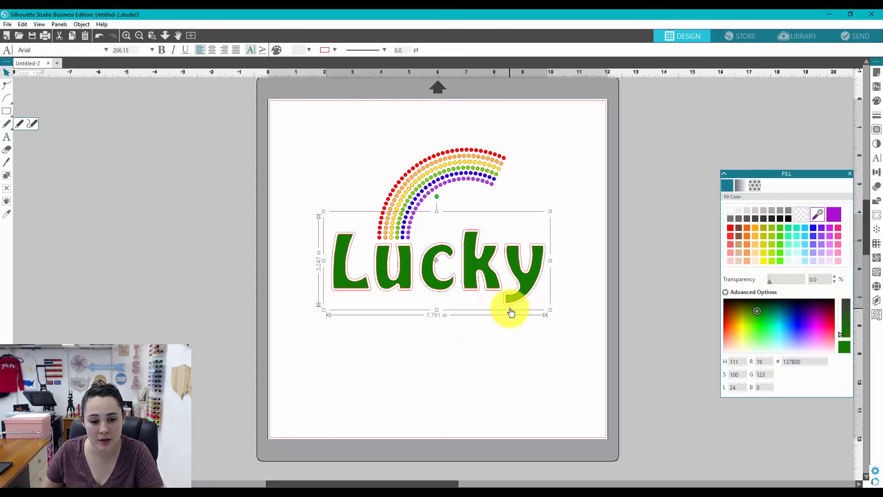
click(849, 173)
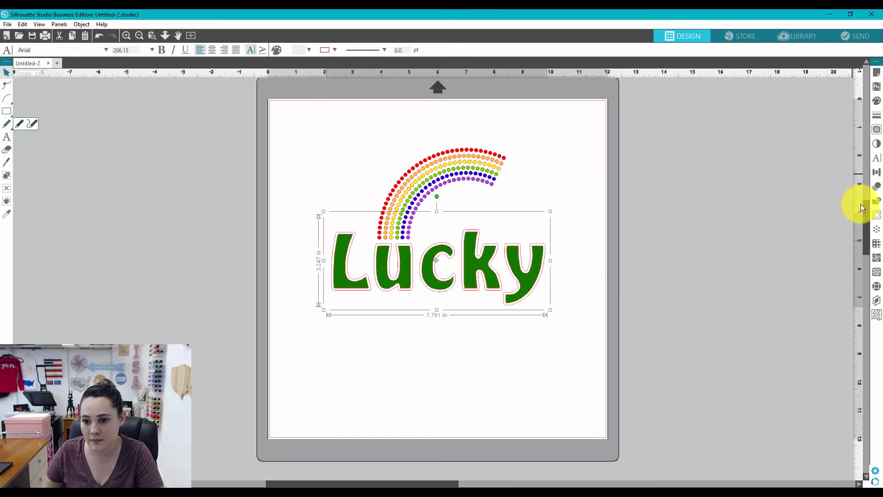
click(875, 285)
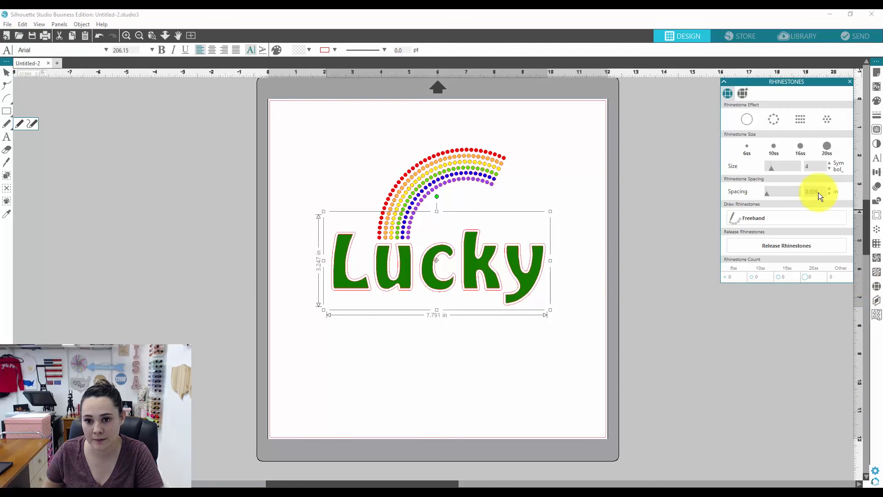
click(774, 121)
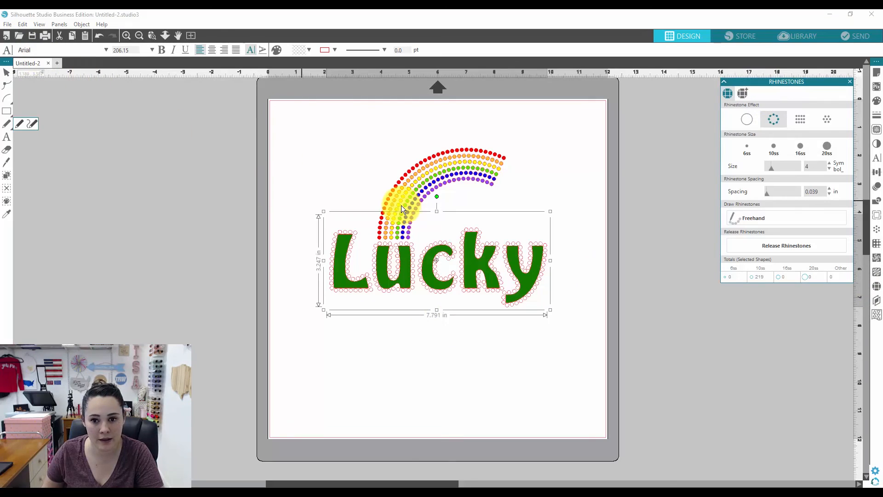
click(850, 83)
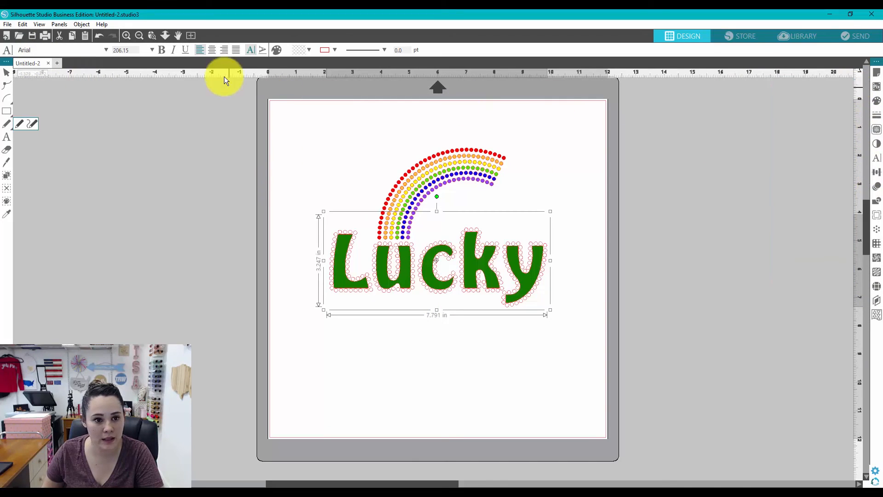
- Fill the rhinestones edging the "Lucky" lettering with yellow
click(306, 49)
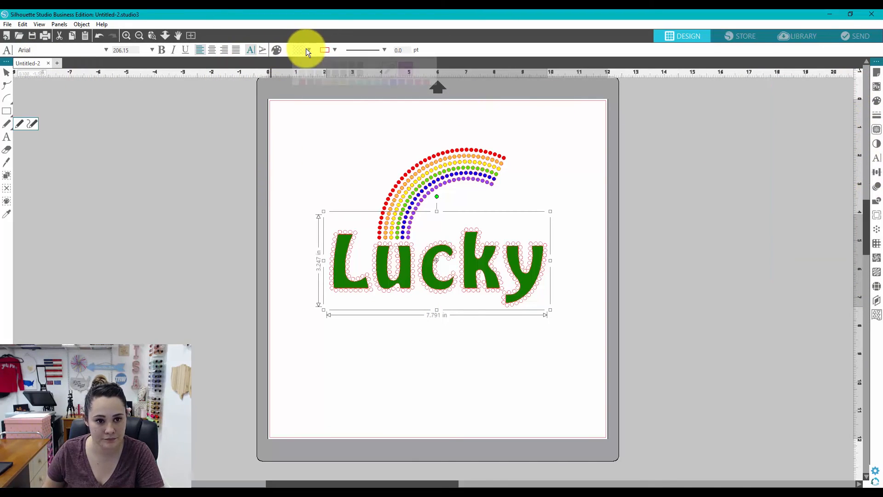
click(336, 106)
click(448, 388)
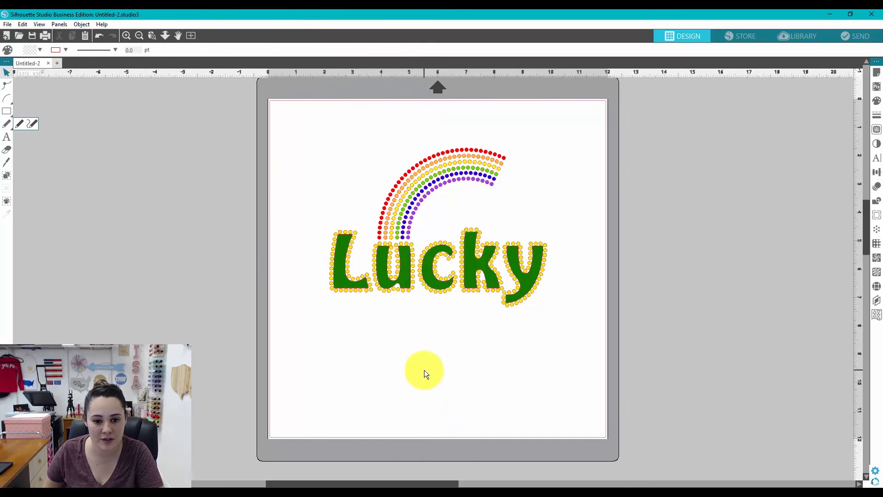
- Check the yellow stones around the lettering up close, and ungroup the green "Lucky" letters into separate shapes
click(151, 37)
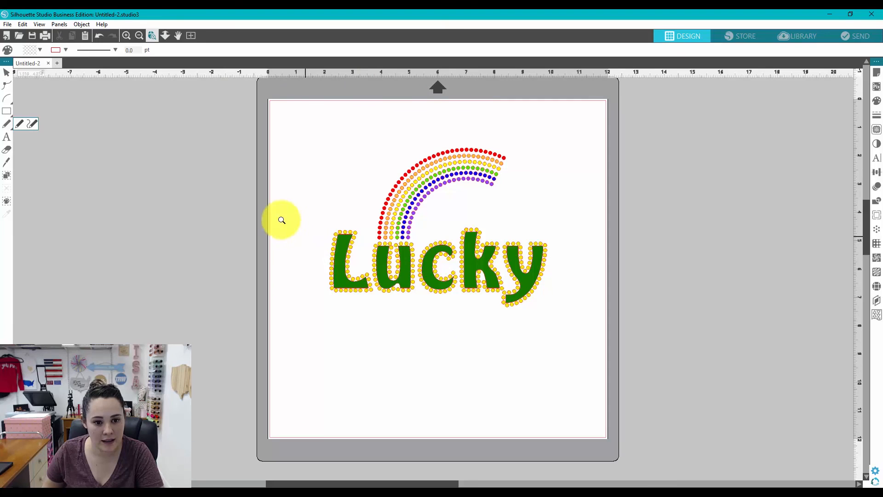
drag(281, 221, 523, 336)
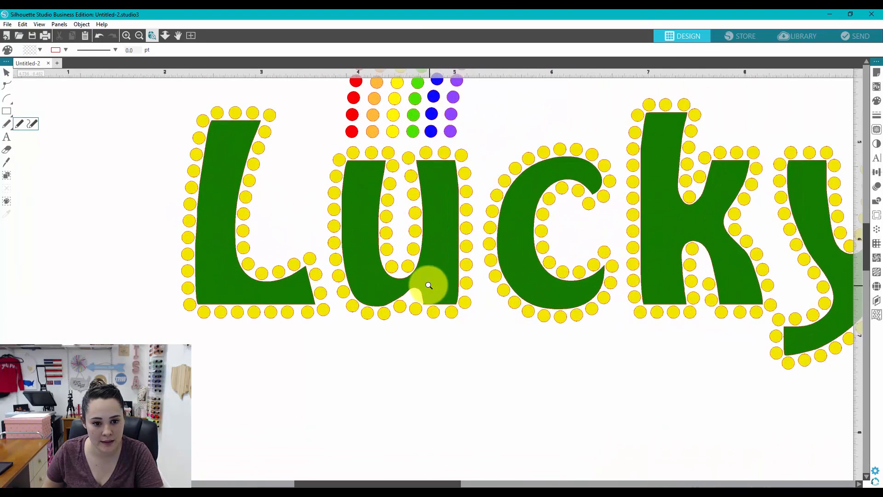
click(7, 72)
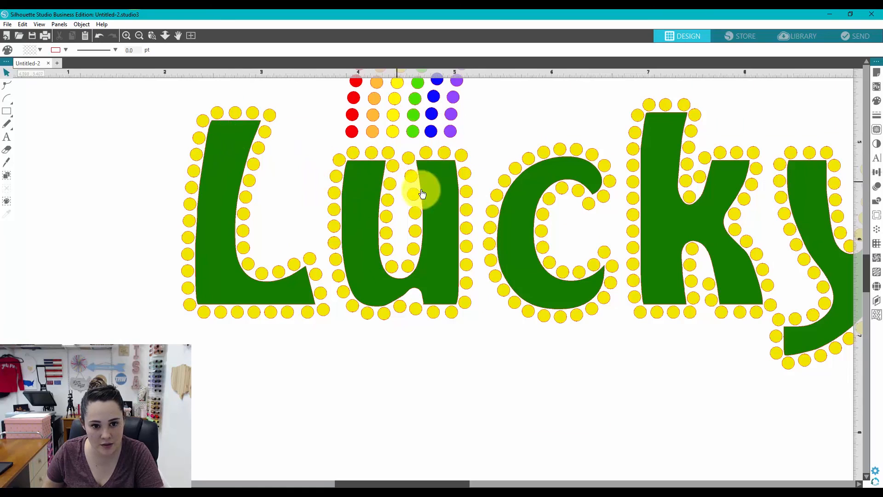
click(190, 37)
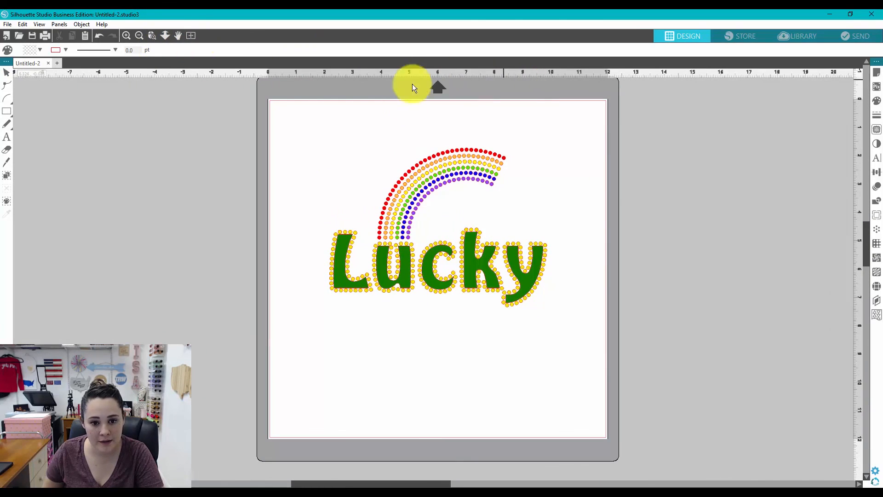
click(381, 269)
right_click(380, 270)
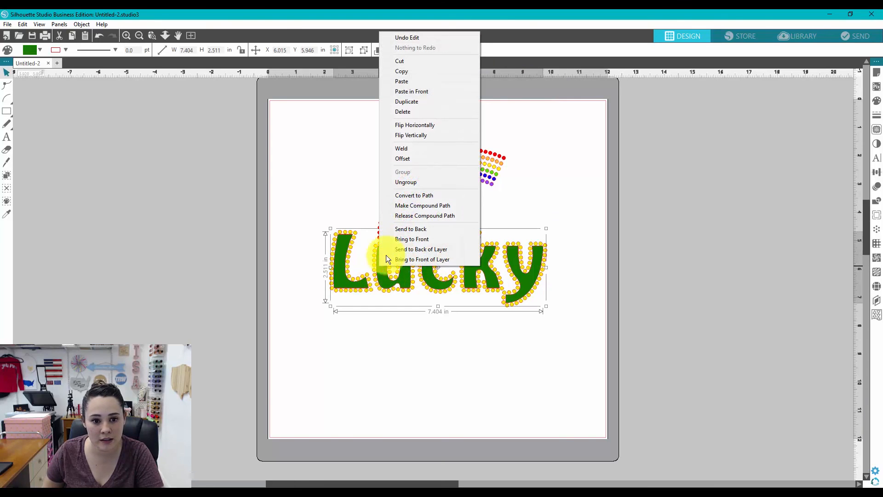
click(406, 182)
click(388, 321)
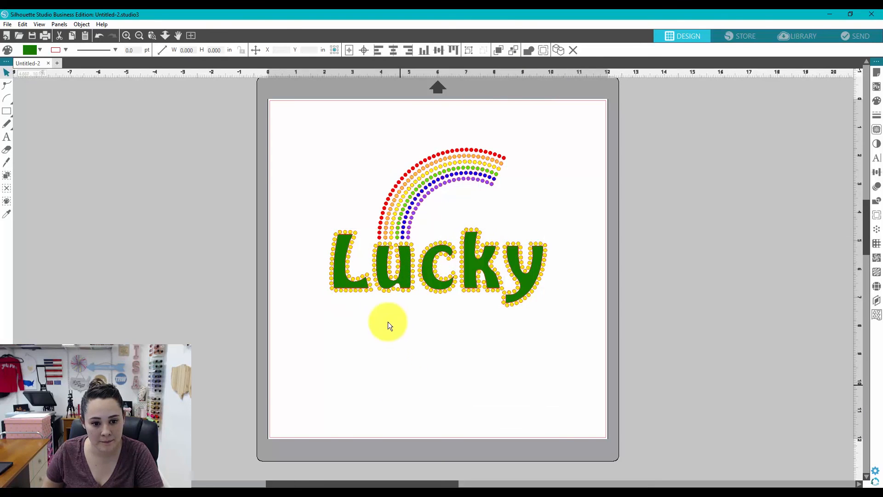
- Change the fill of the green letter "u" to black to represent the pot beneath the rainbow
click(385, 287)
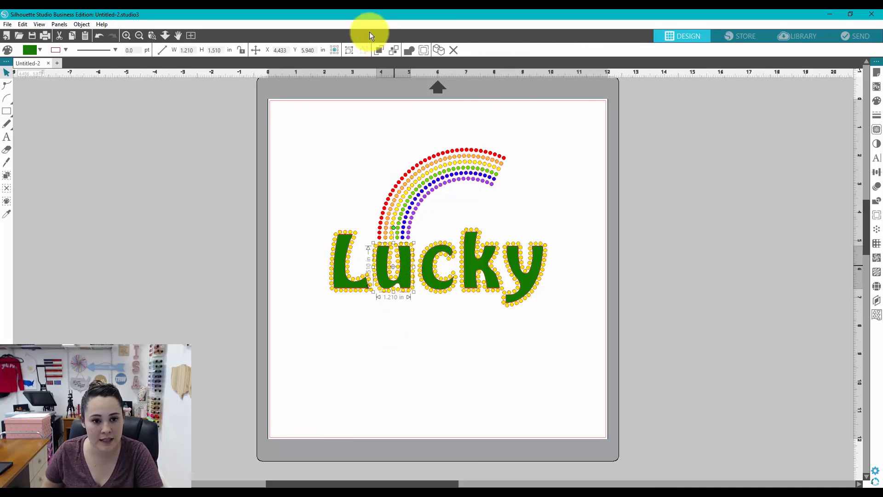
click(37, 48)
click(92, 73)
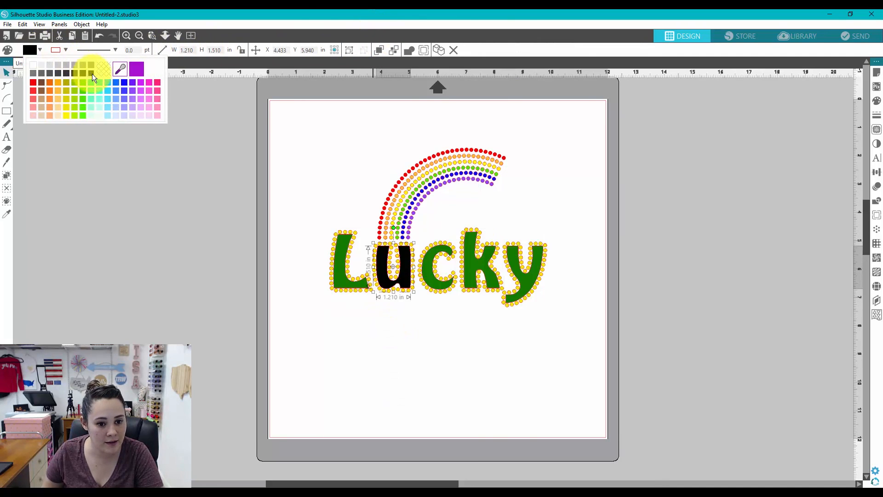
click(438, 346)
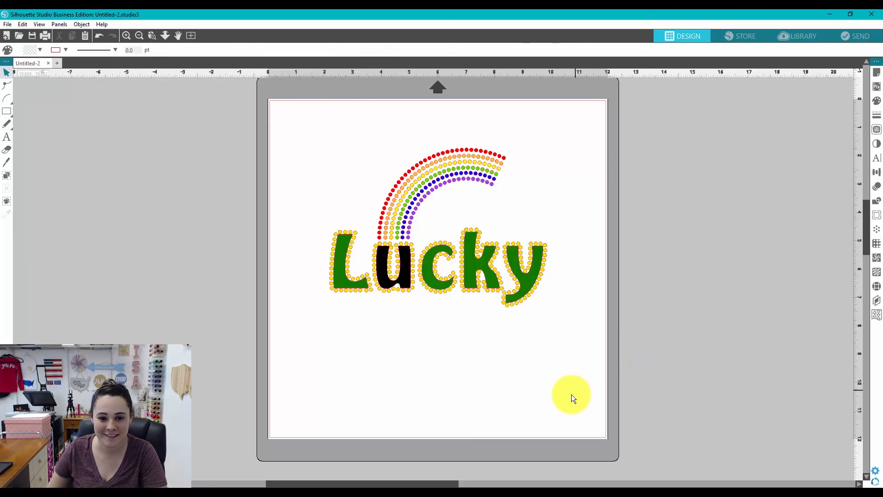